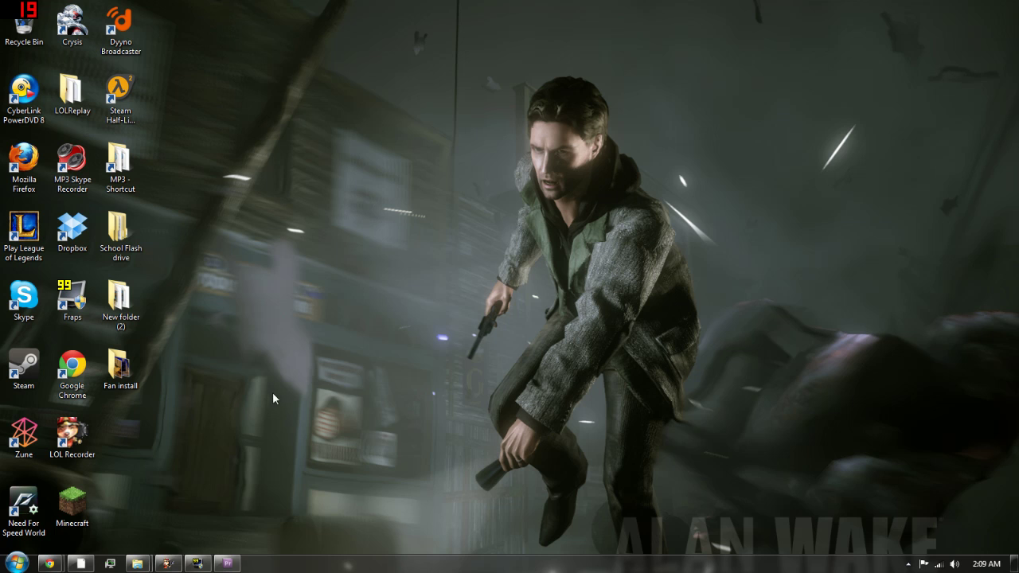
- Switch to Premiere Pro and load the song Megalodon from the Leviathan album in J:'s Fixed Music folder into the source viewer
left_click(228, 564)
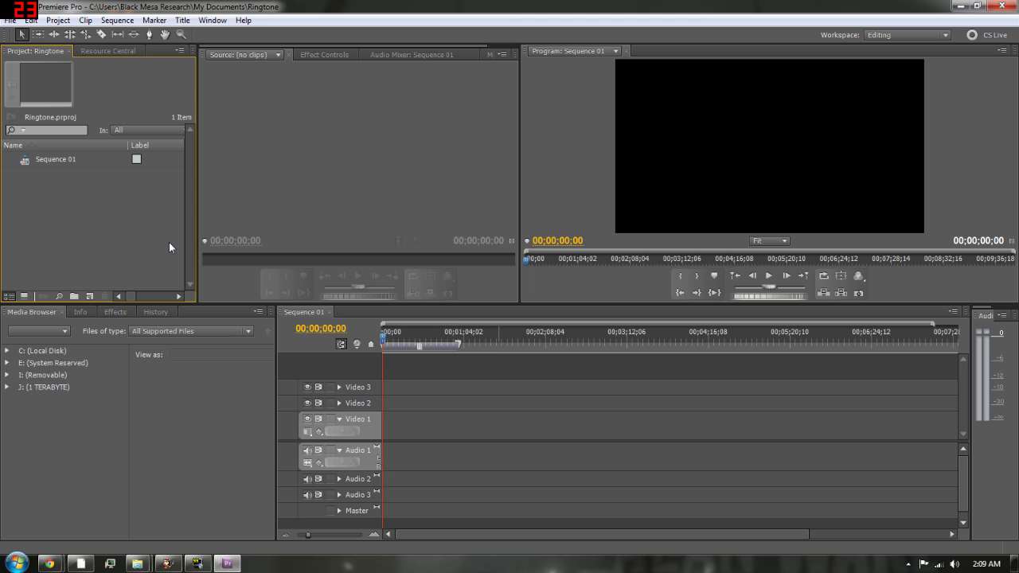
left_click(62, 389)
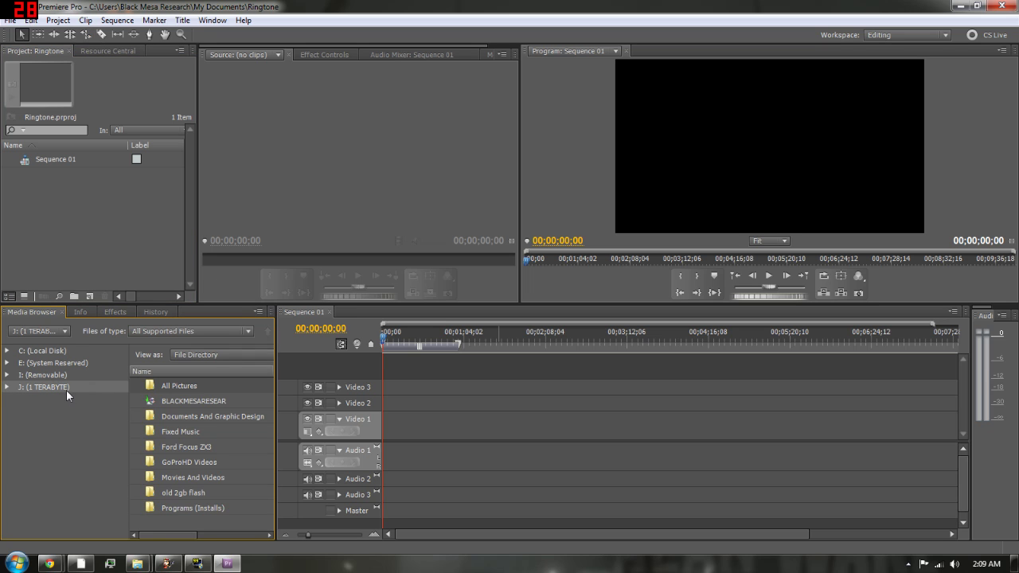
double_click(185, 434)
double_click(207, 414)
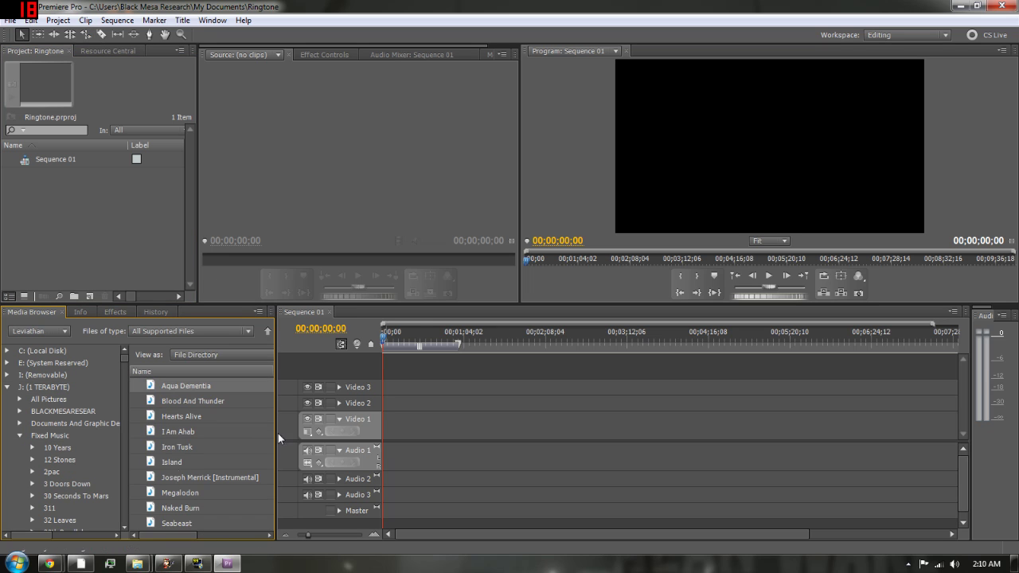
double_click(190, 495)
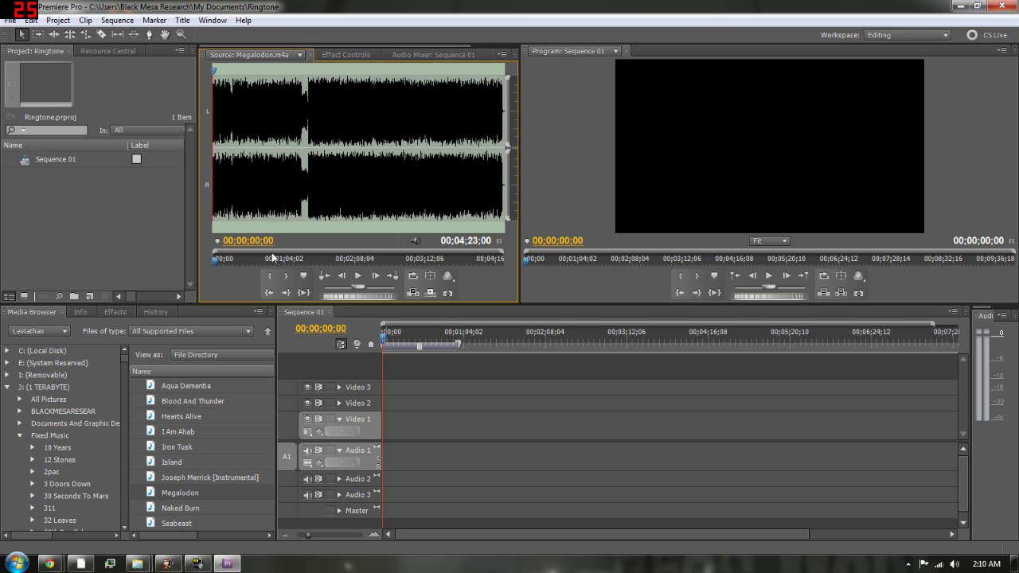
- Mark the song's in point right after the quiet break in the waveform, at about 00;01;26
left_click(302, 70)
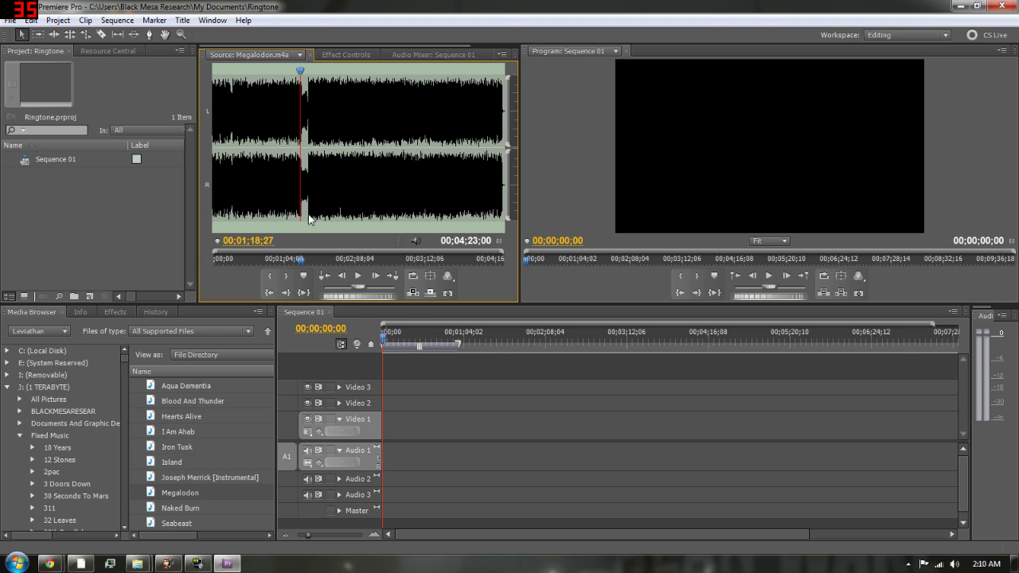
left_click_drag(303, 71, 308, 70)
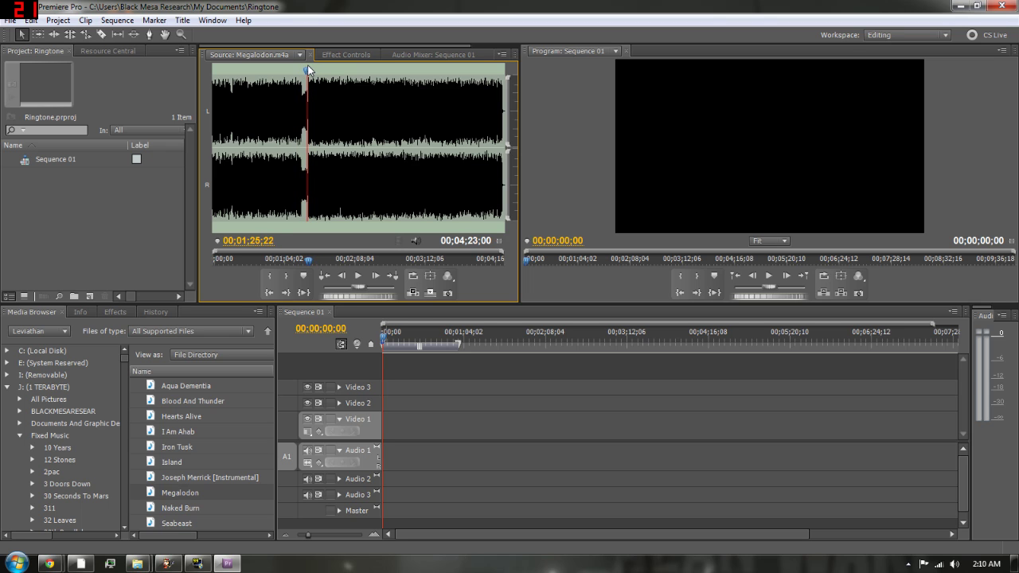
left_click(271, 277)
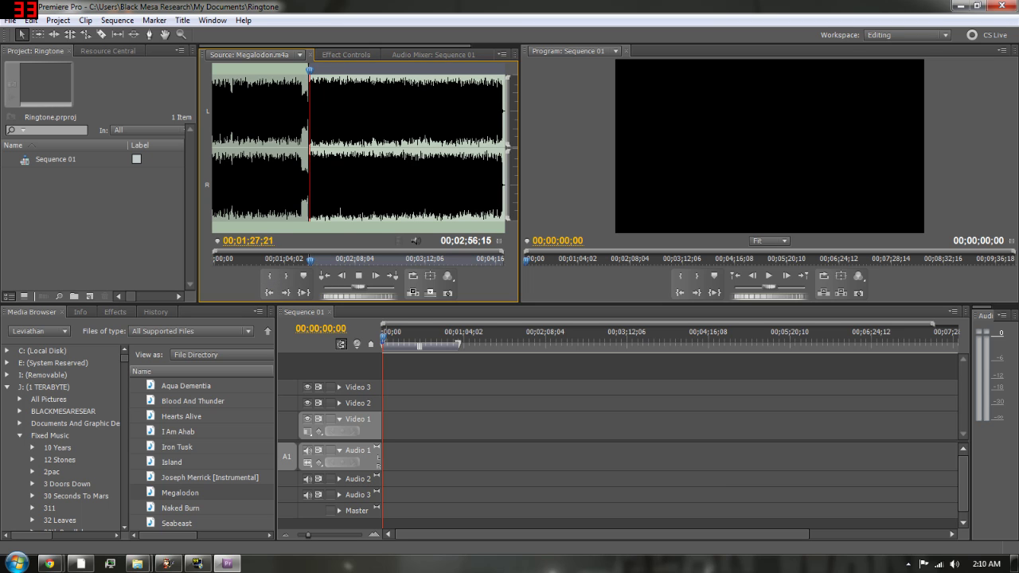
- Mark the song's out point at 00;02;04;06 and place the excerpt at the start of the Audio 1 track
left_click_drag(311, 72, 348, 72)
key("space")
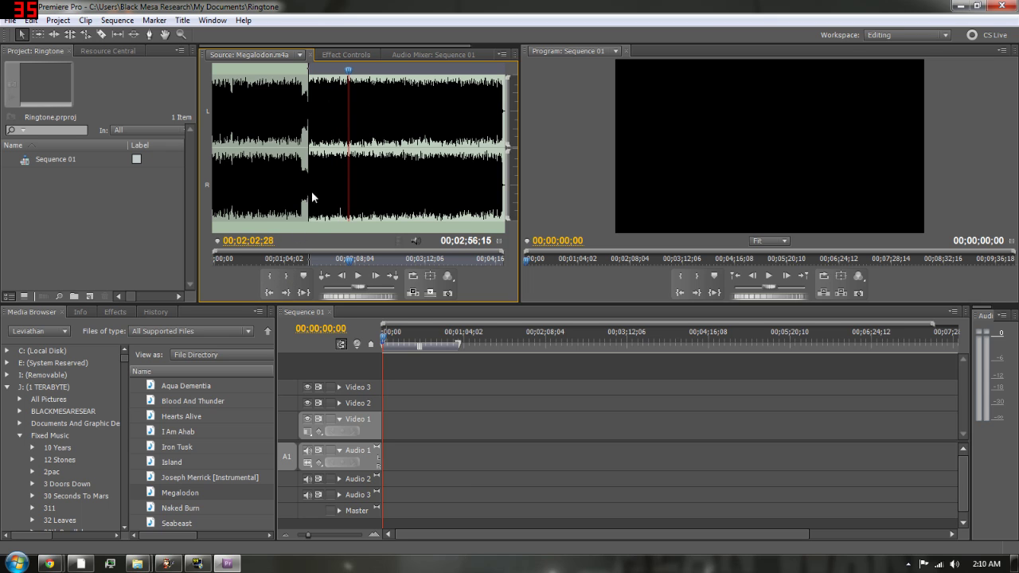
key("space")
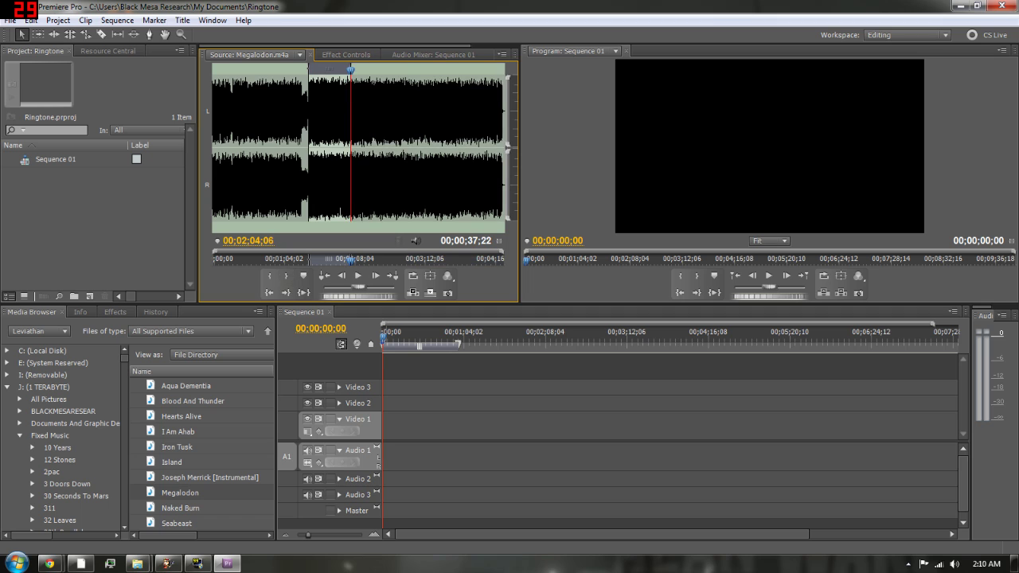
left_click(286, 276)
left_click_drag(415, 241, 406, 458)
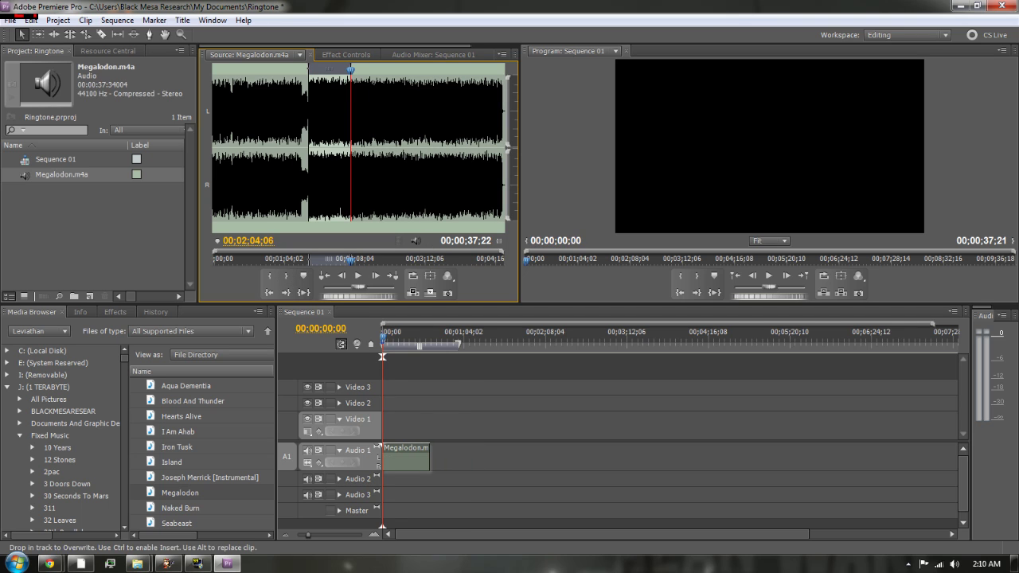
- Export the sequence as an MP3 file and close Premiere Pro, saving the changes to Ringtone.prproj
left_click(11, 21)
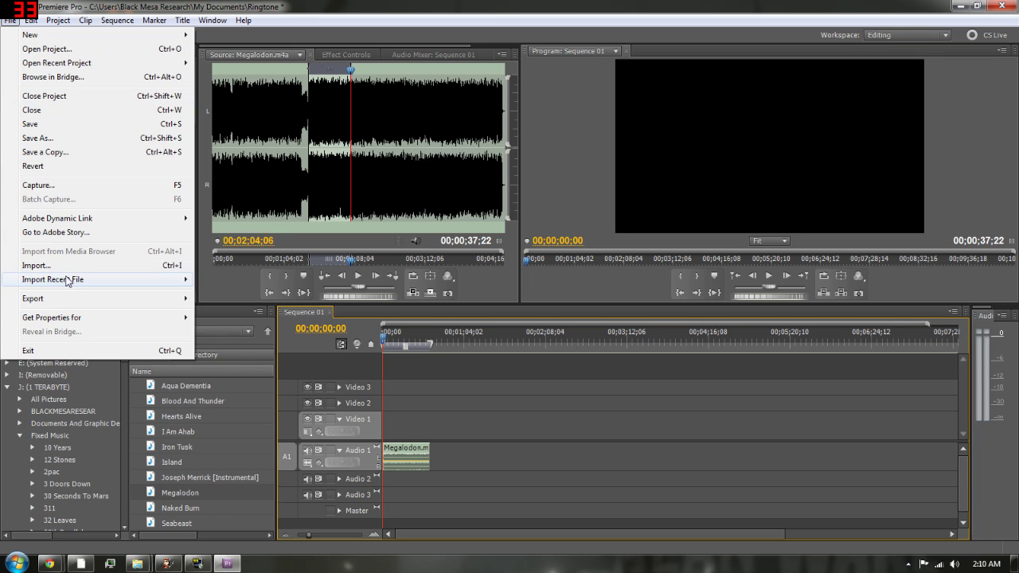
mouse_move(189, 298)
left_click(224, 297)
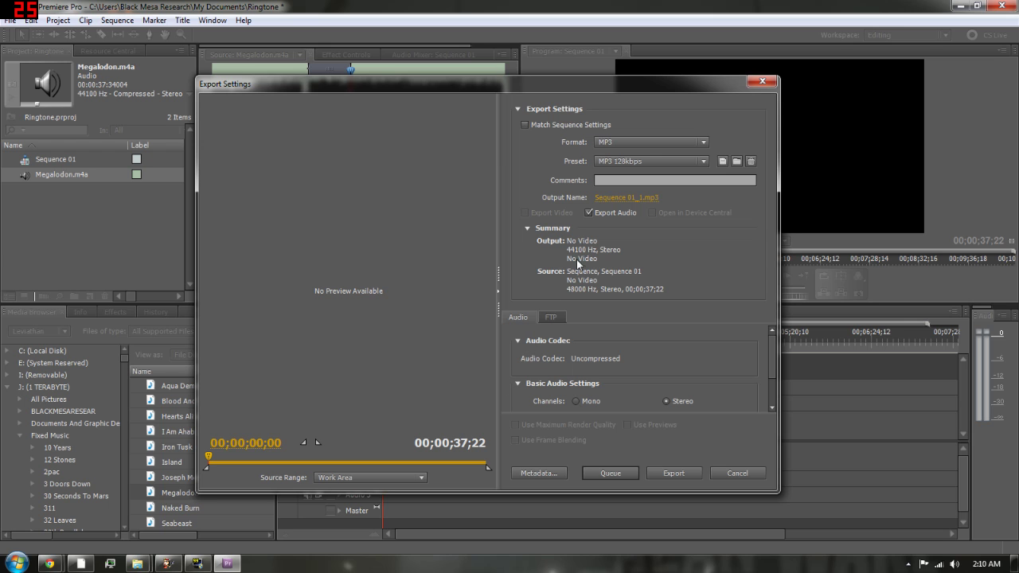
left_click(626, 143)
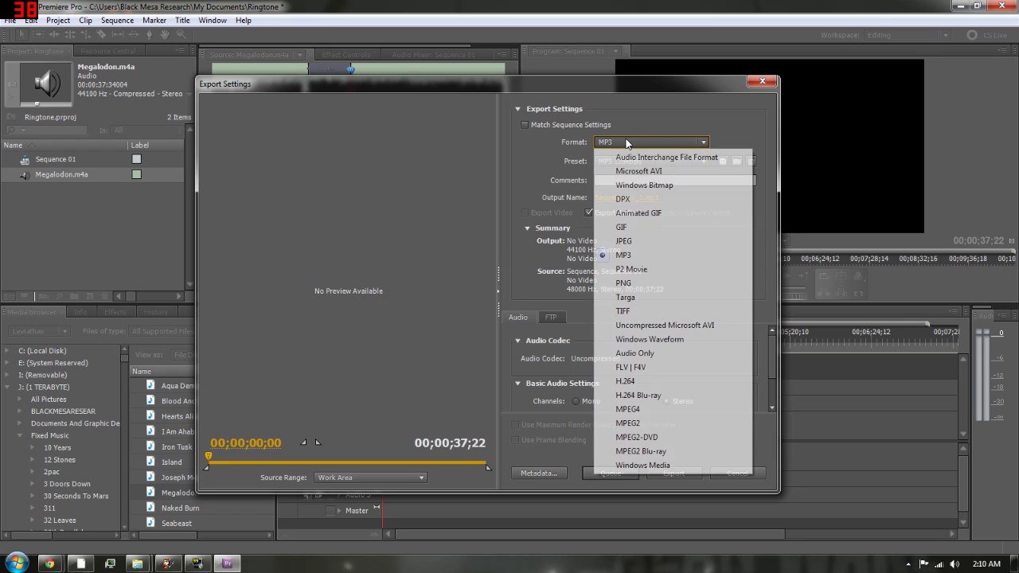
left_click(637, 255)
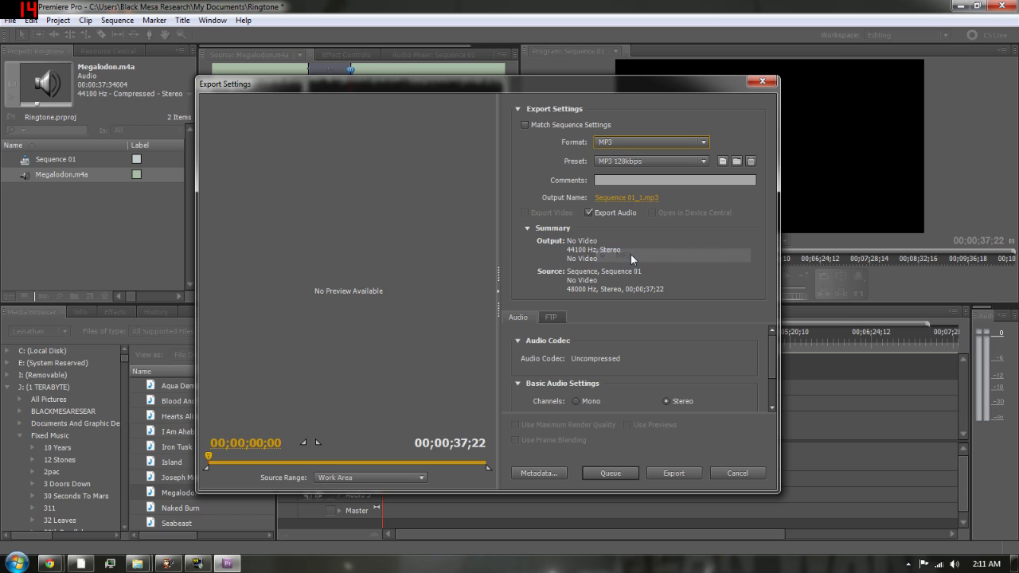
left_click(669, 474)
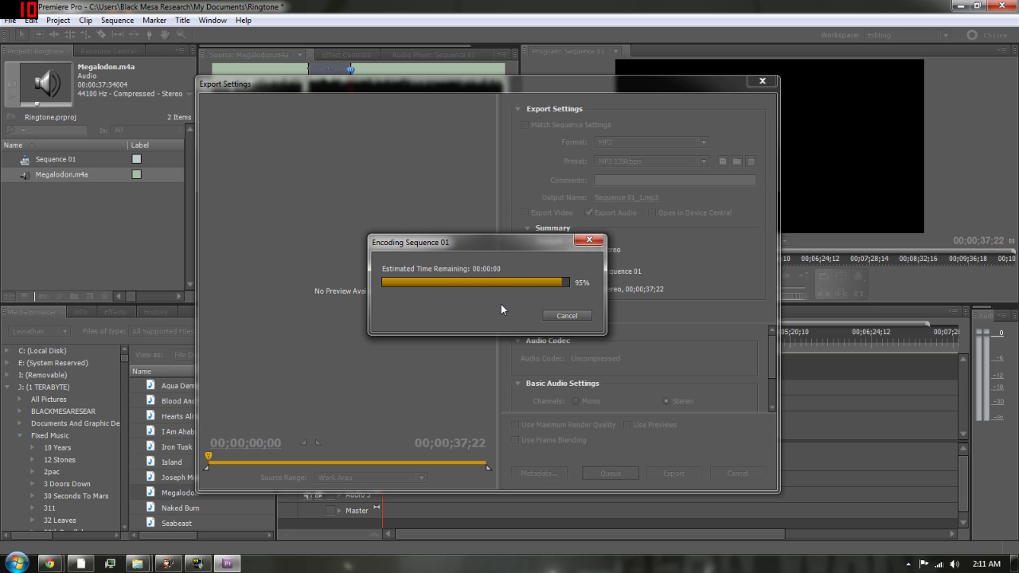
left_click(1001, 7)
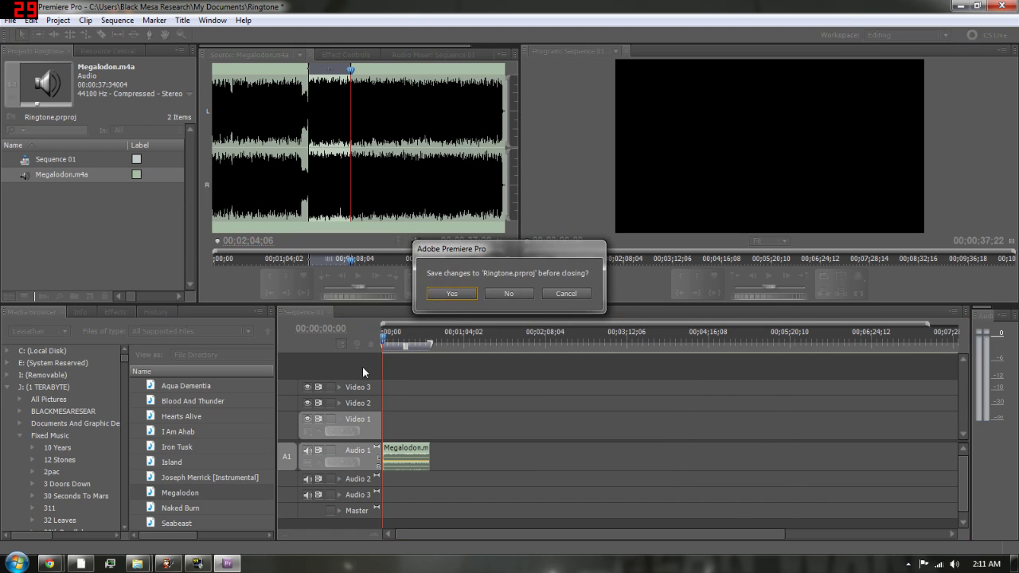
left_click(469, 293)
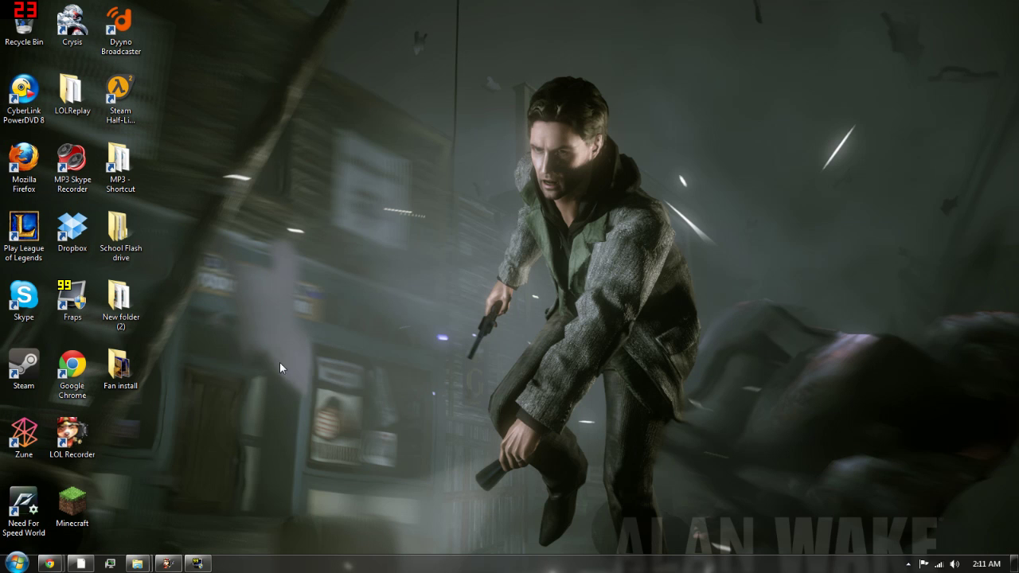
- Bring up the RINGTONES folder and open the Documents library in a second Explorer window
left_click(137, 563)
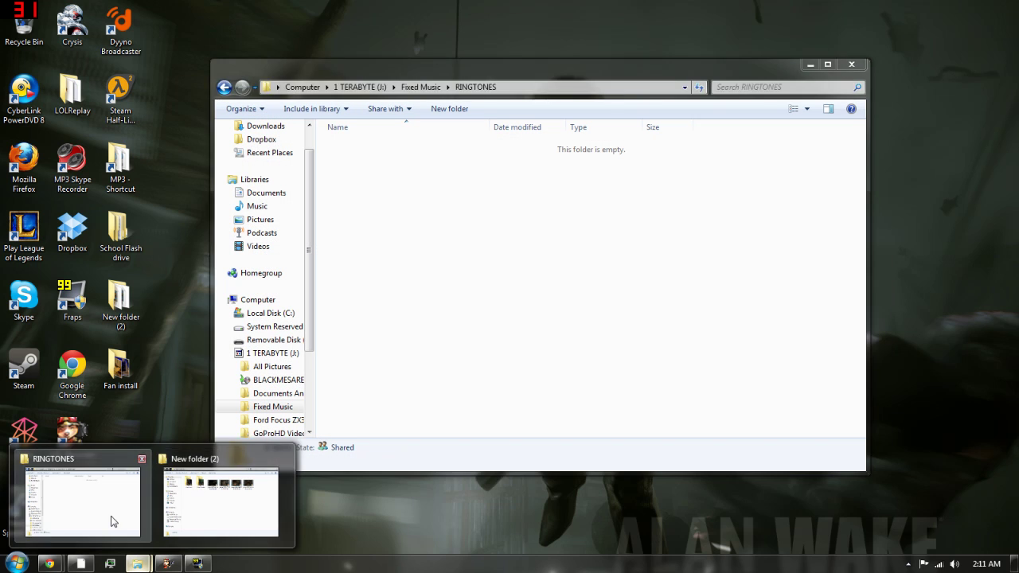
left_click(109, 519)
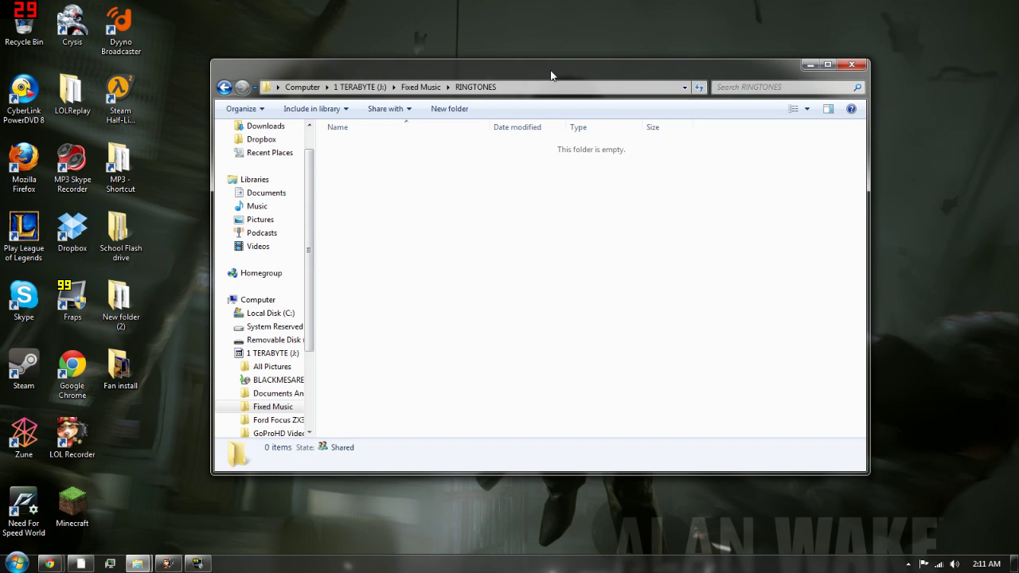
left_click_drag(553, 77, 633, 69)
left_click(16, 563)
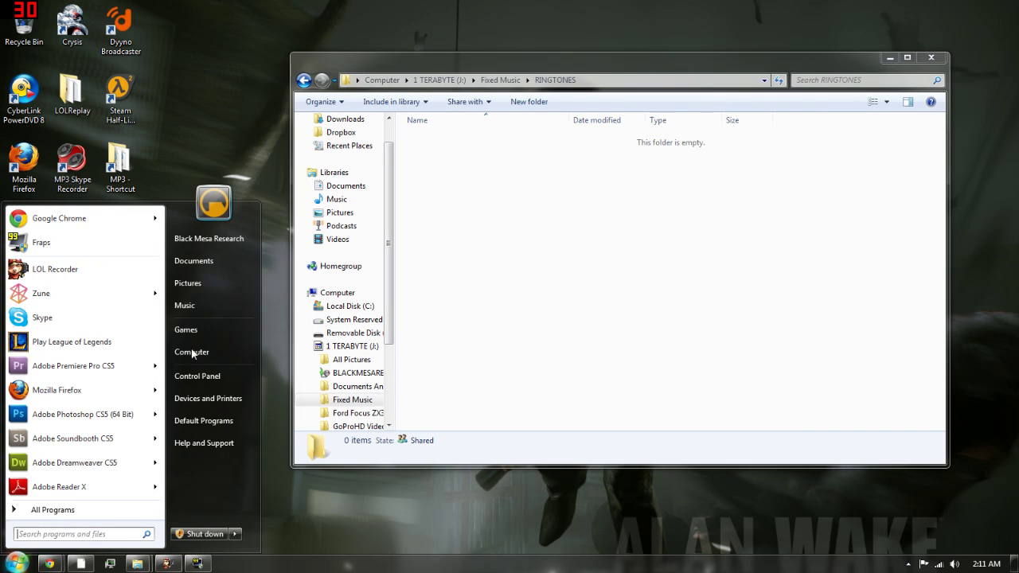
left_click(203, 350)
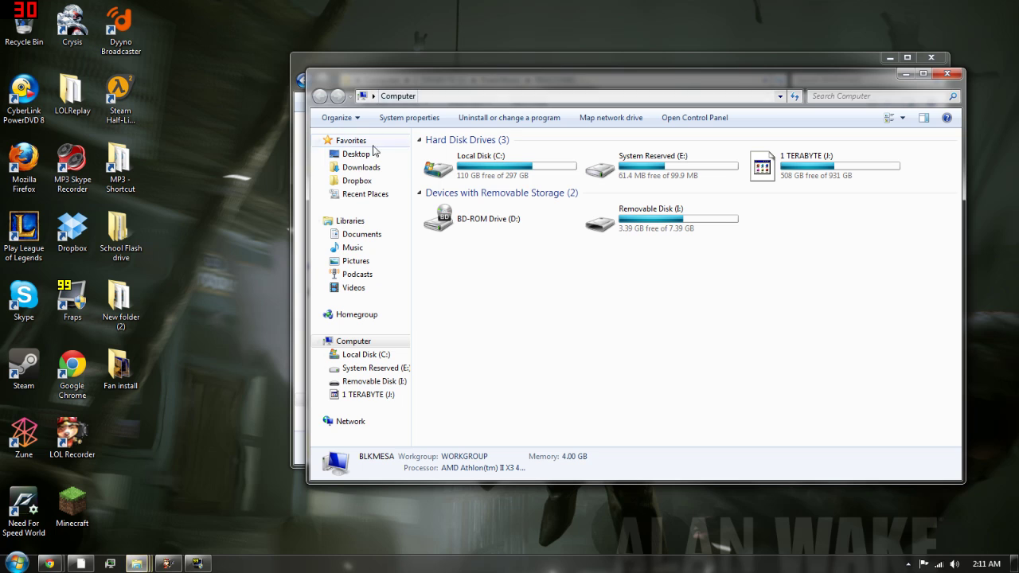
left_click(360, 234)
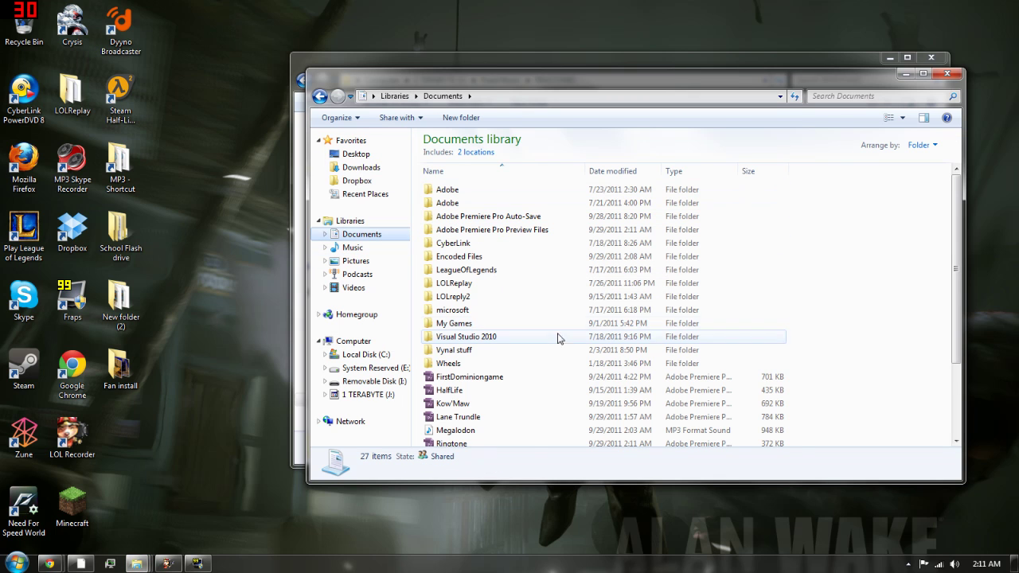
- Copy the exported Sequence 01_1 MP3 from the Documents library into the RINGTONES folder and close the Documents window
left_click(496, 404)
scroll(496, 404, "down", 3)
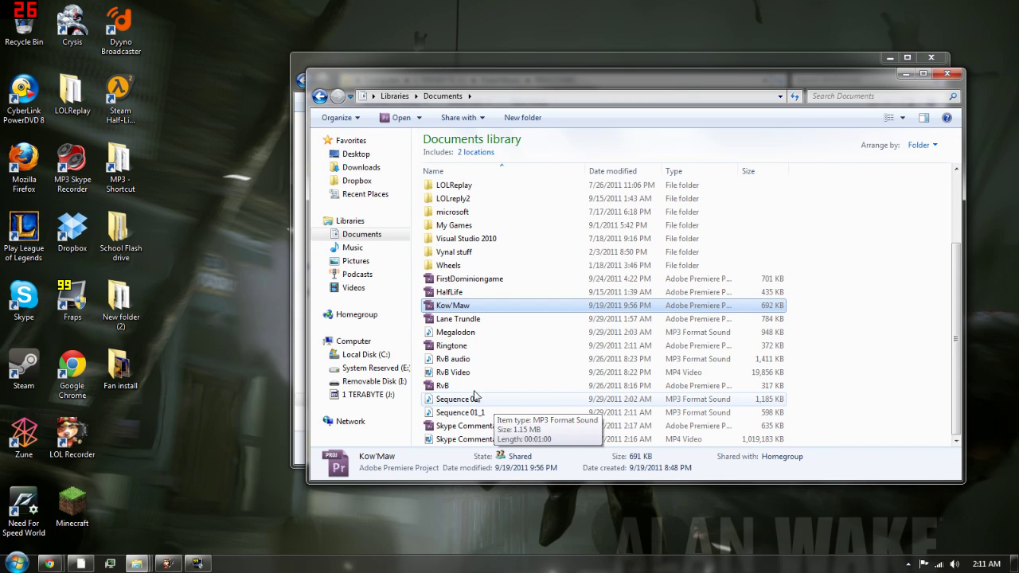
left_click(462, 336)
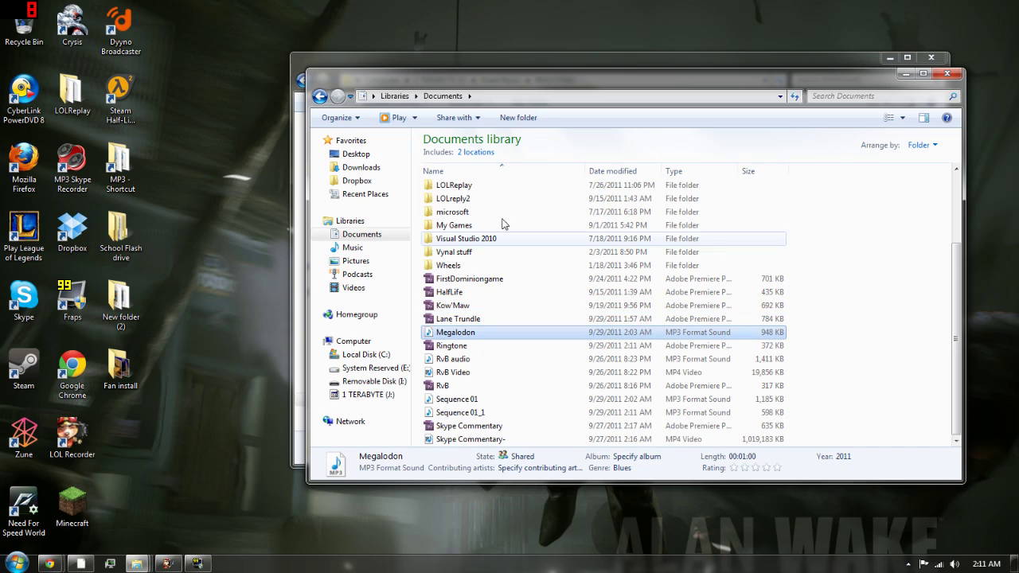
left_click_drag(552, 83, 557, 53)
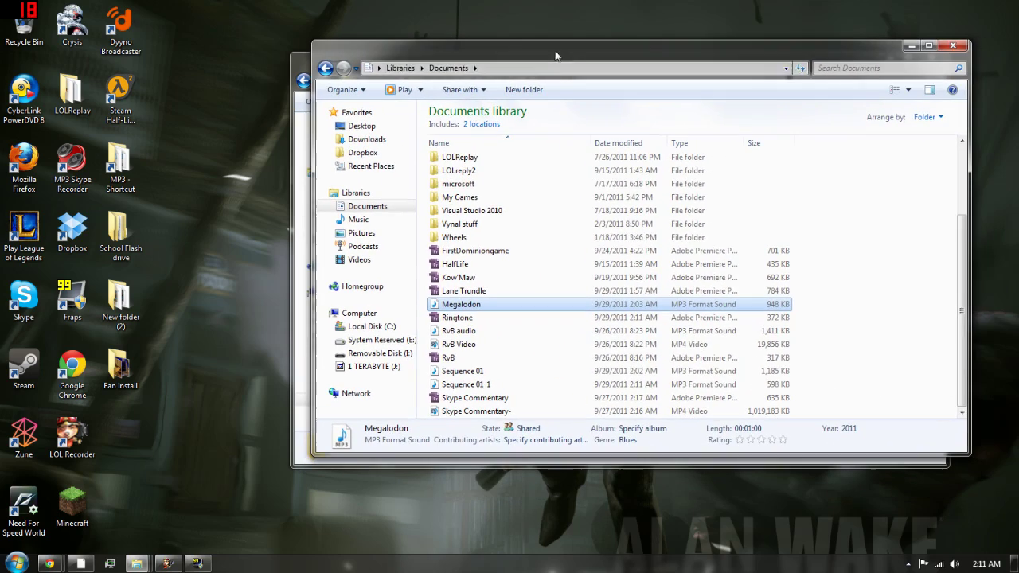
left_click(480, 371)
left_click(482, 385)
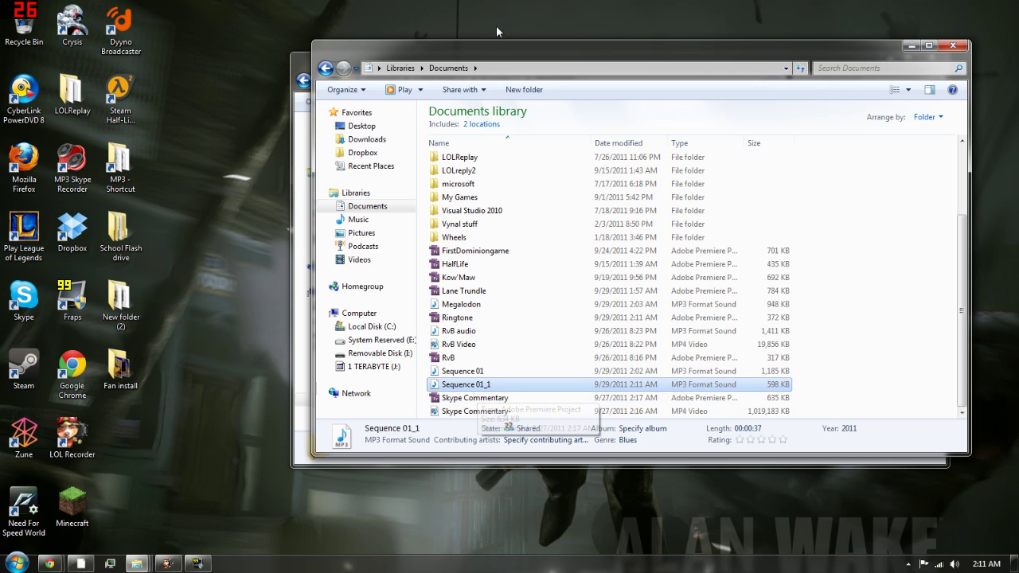
left_click_drag(506, 48, 831, 8)
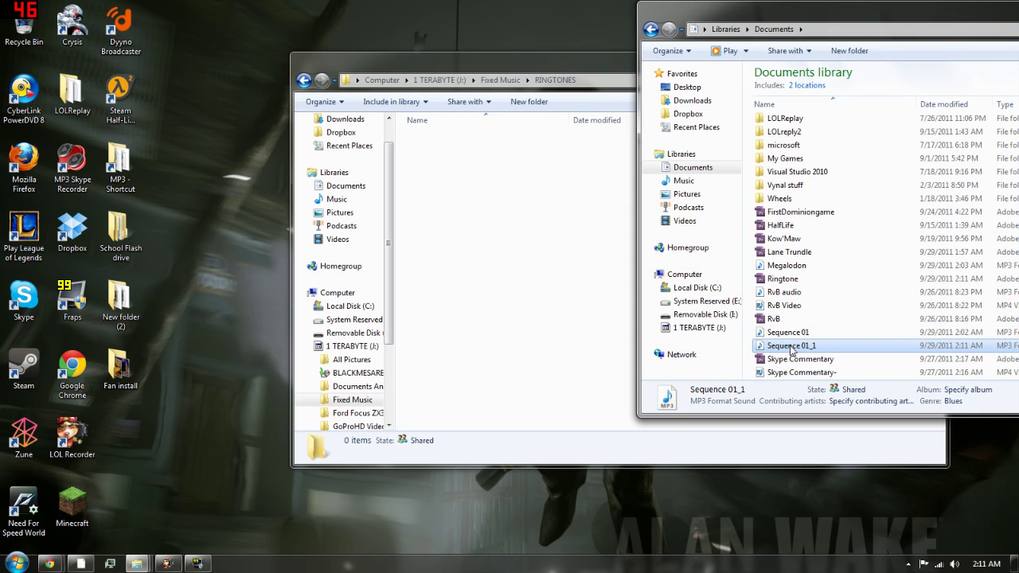
left_click_drag(790, 348, 534, 319)
left_click(888, 48)
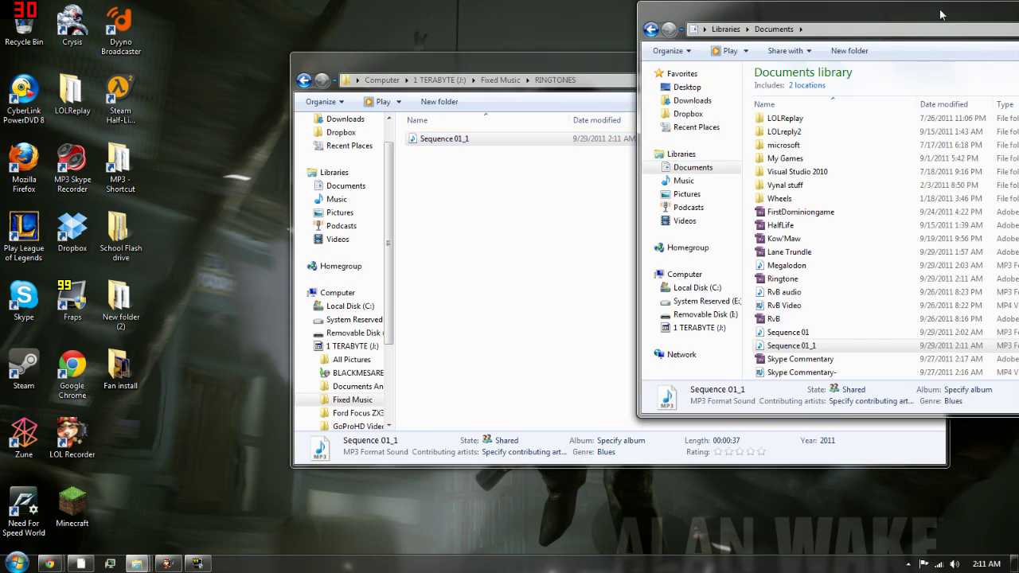
left_click_drag(888, 48, 629, 86)
left_click(867, 92)
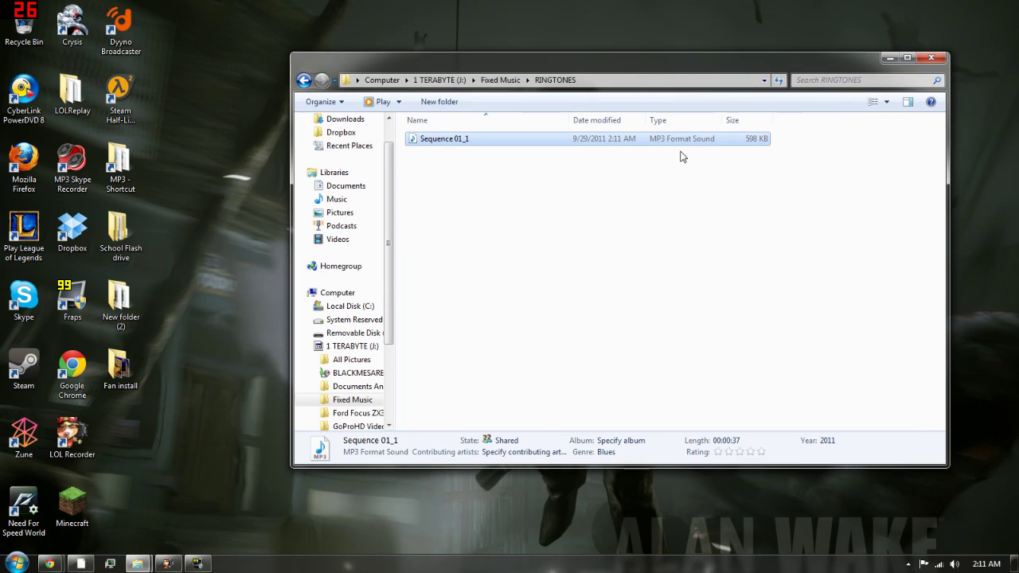
- Rename the Sequence 01_1 file in the RINGTONES folder to Mastadon
left_click(442, 143)
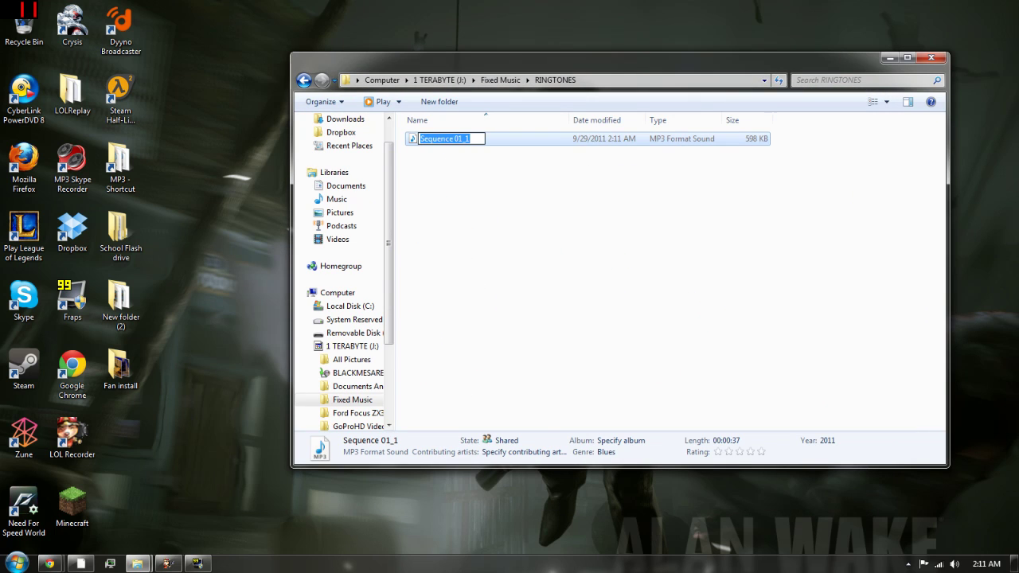
type("Mastodon")
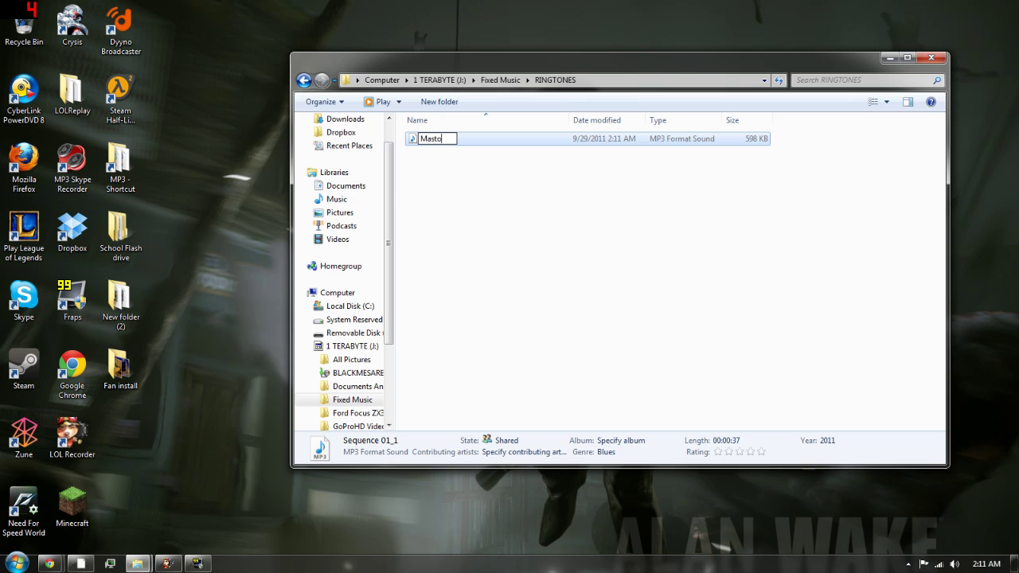
key("BackSpace")
key("BackSpace")
key("BackSpace")
key("BackSpace")
type("adon")
left_click(456, 329)
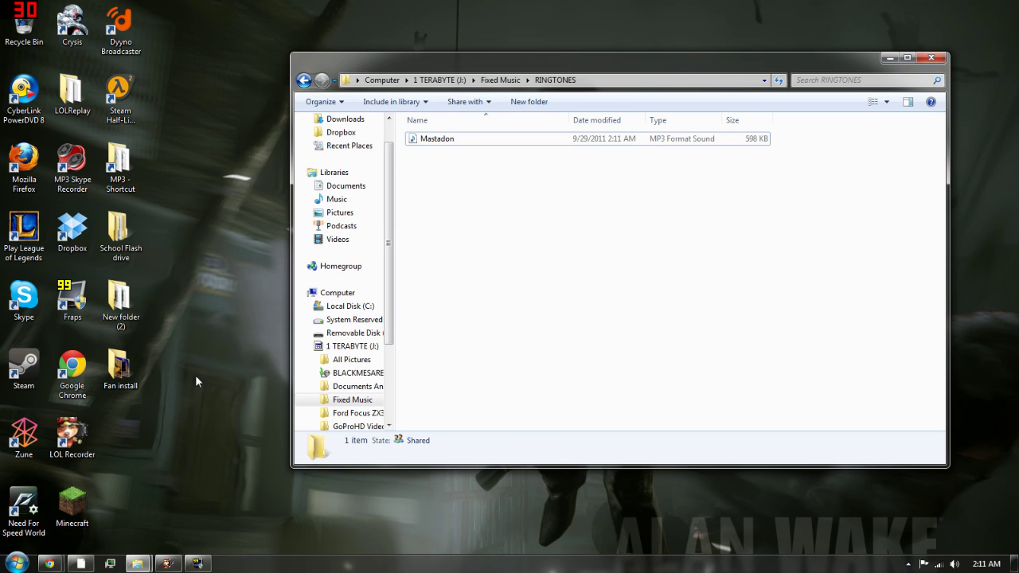
- Minimize the RINGTONES folder, switch to Zune and display the music collection by artist
left_click(888, 59)
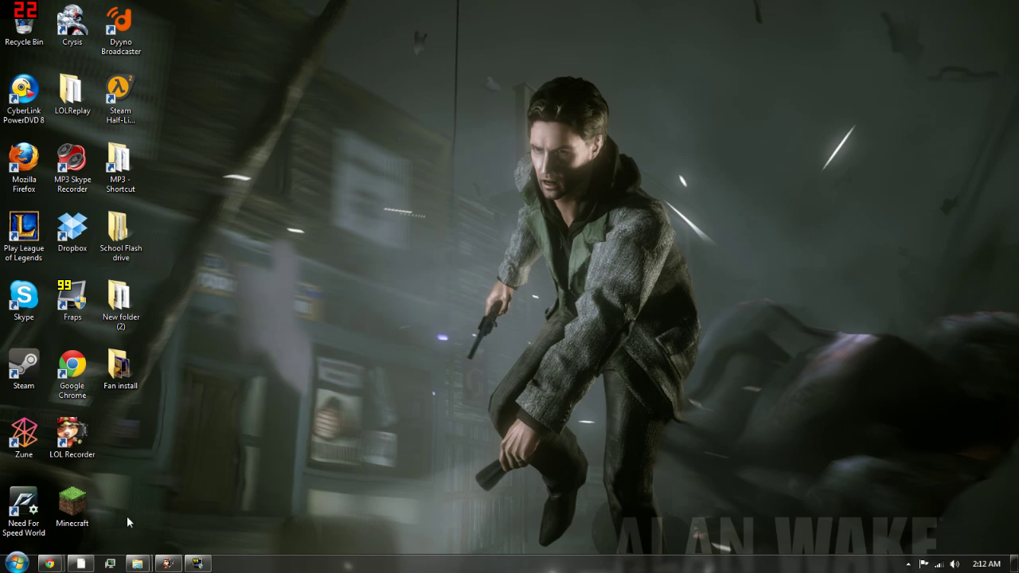
left_click(77, 566)
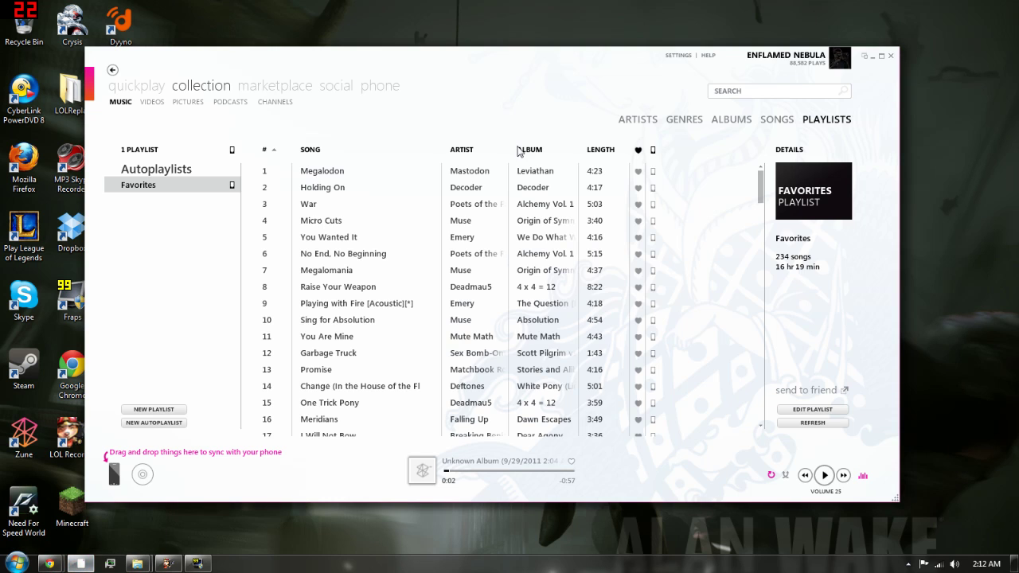
left_click(632, 119)
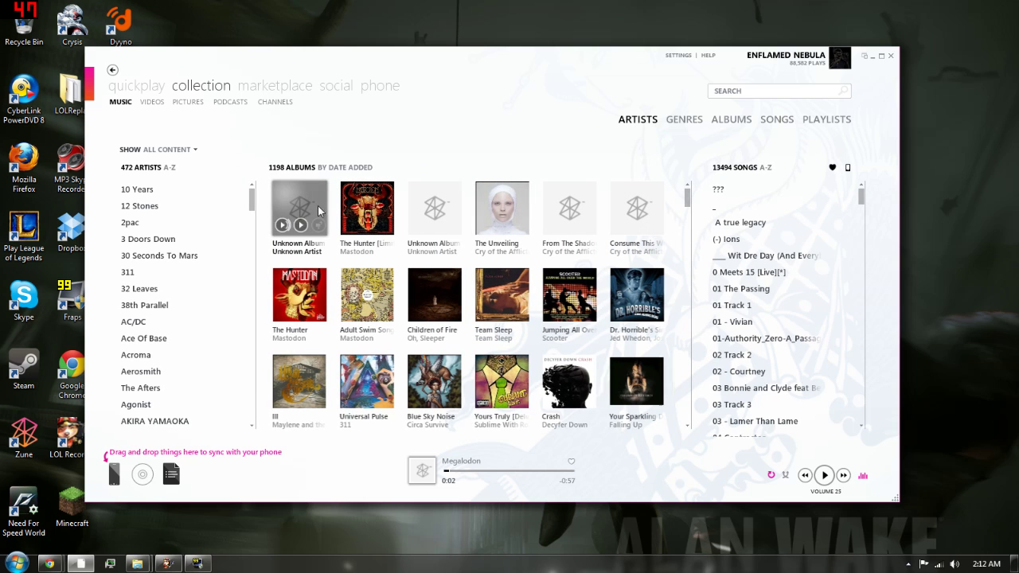
- Play the Mastadon ringtone from the most recently added unknown album, and pause it after a few seconds
left_click(324, 204)
double_click(719, 209)
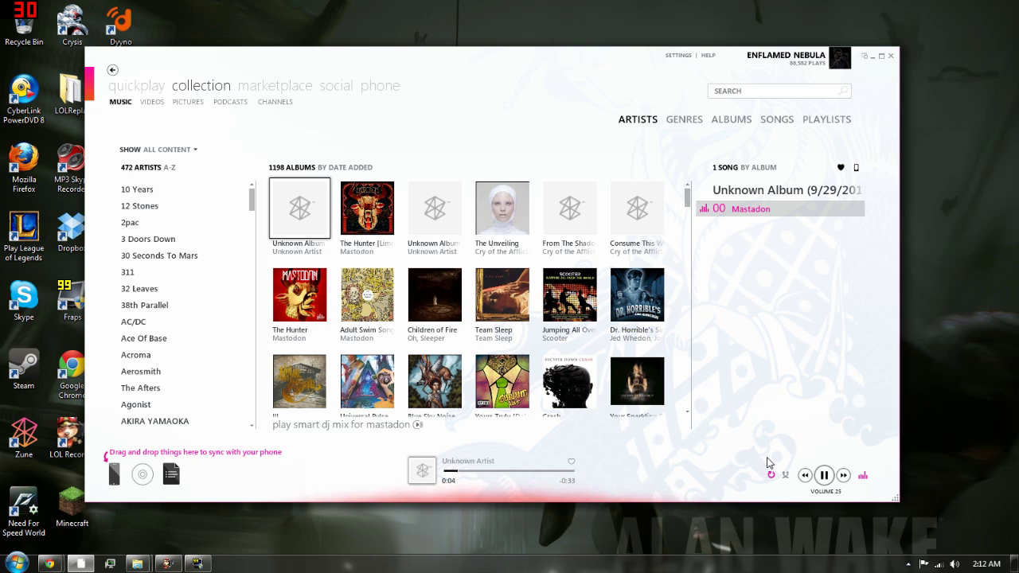
left_click(824, 475)
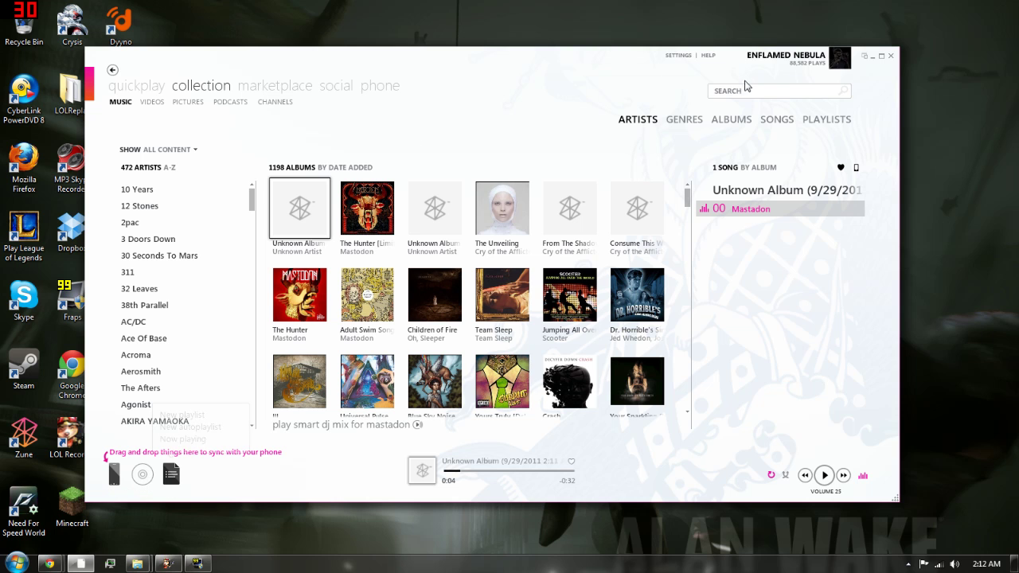
- Create a new playlist named Ringtone in the music collection
left_click(820, 118)
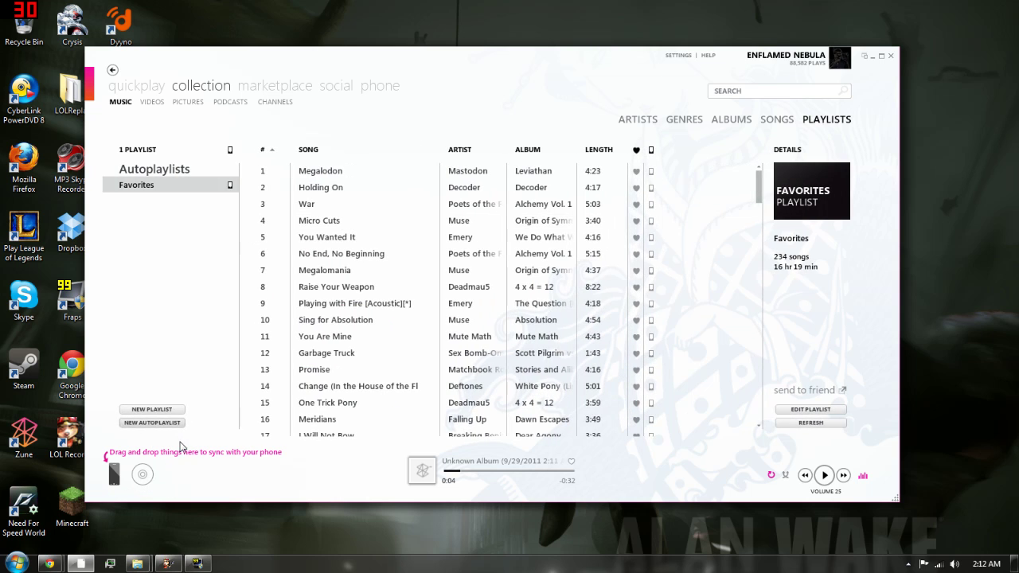
left_click(154, 409)
type("Ringtone")
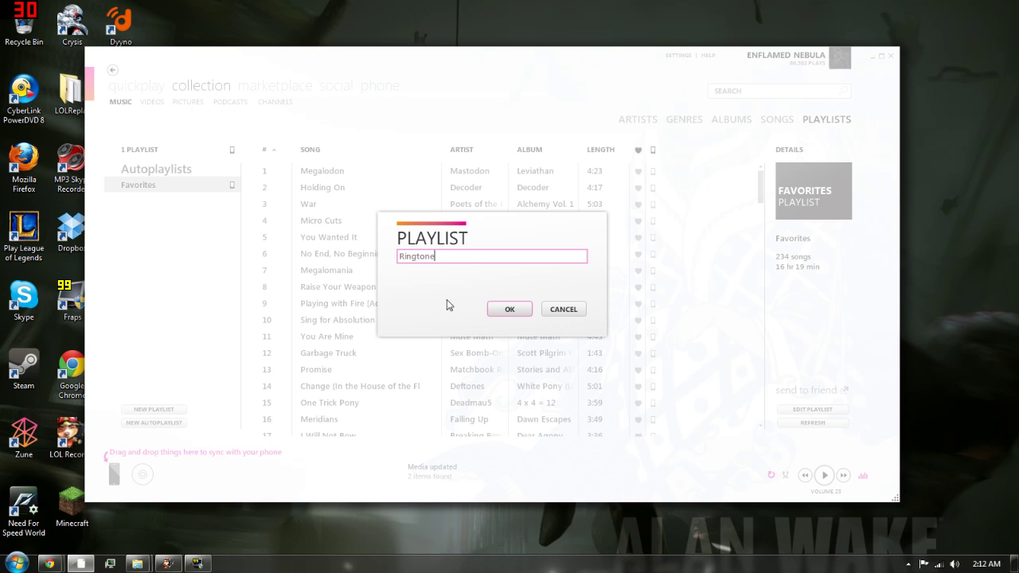
left_click(509, 307)
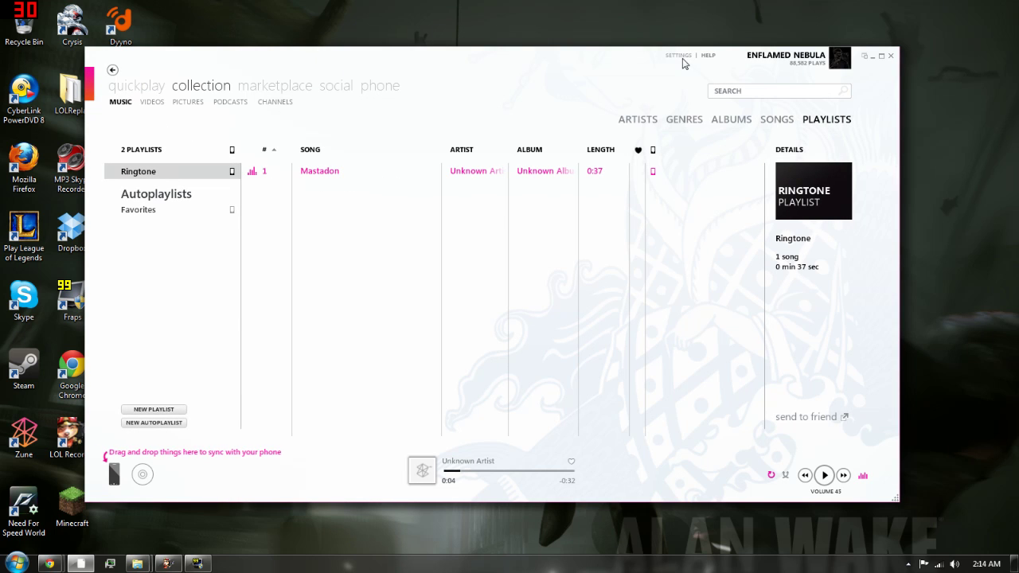
- Look through the collection's genres around "ring" for a ringtone genre
left_click(639, 120)
left_click(682, 121)
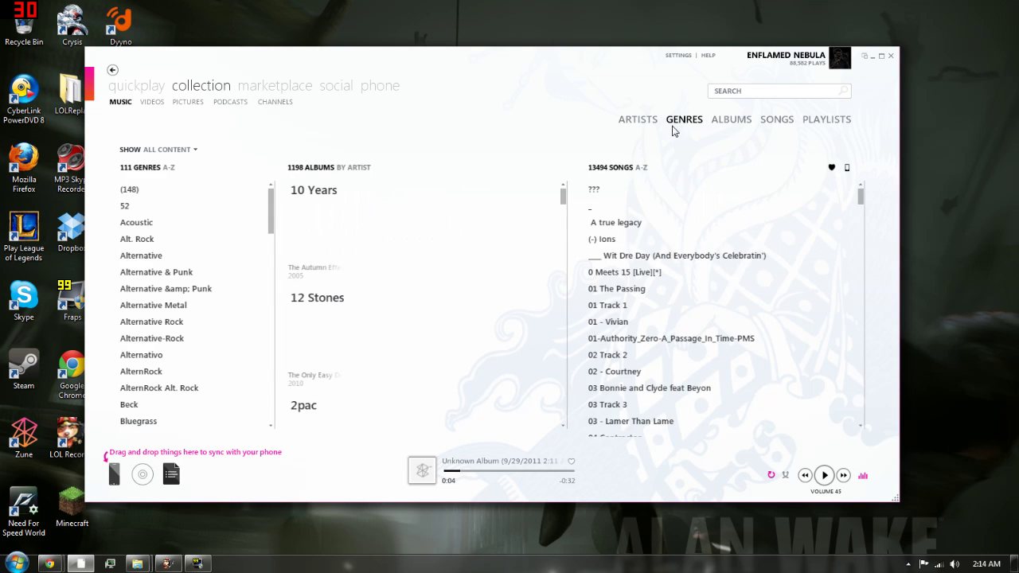
left_click(148, 387)
type("ring")
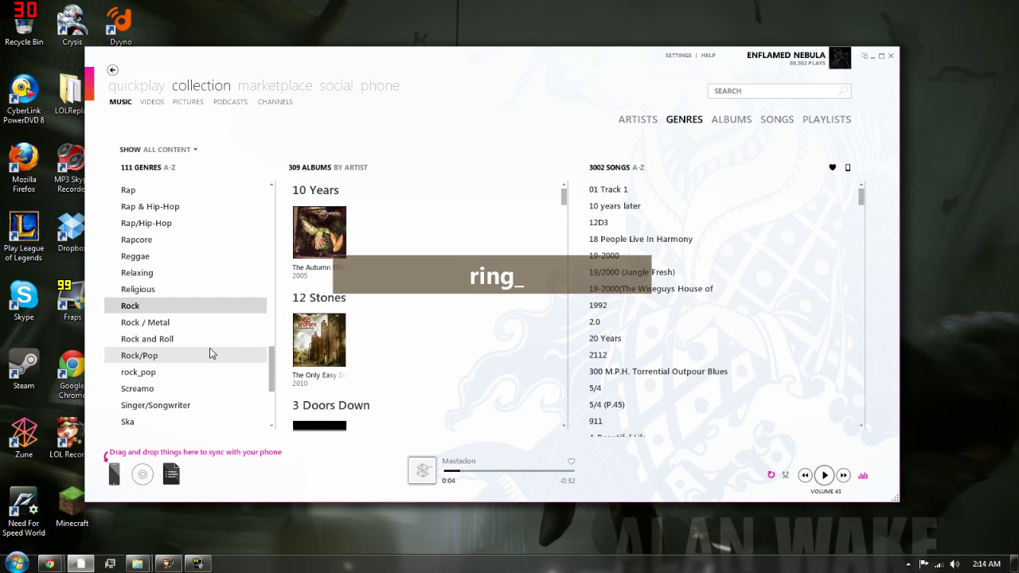
right_click(177, 322)
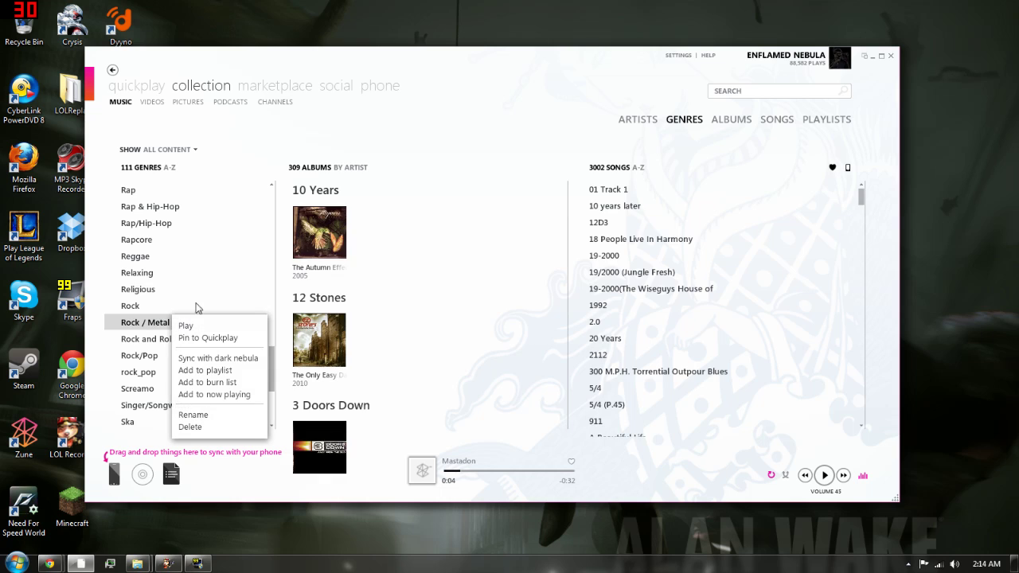
left_click(192, 273)
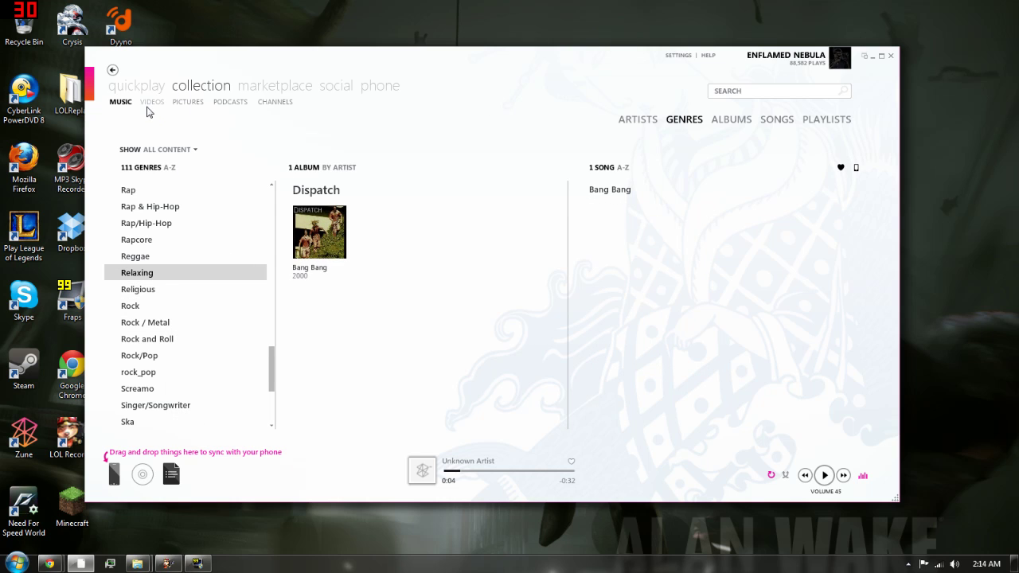
- Open the newest unknown album's info for editing and set the song artist of the Mastadon track to Mastadon
left_click(637, 120)
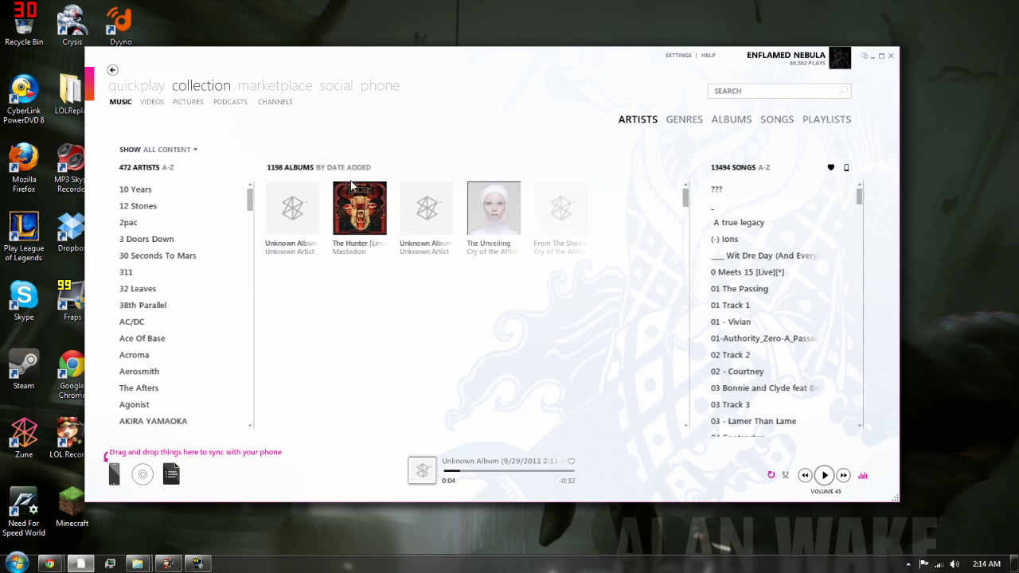
left_click(307, 219)
right_click(309, 221)
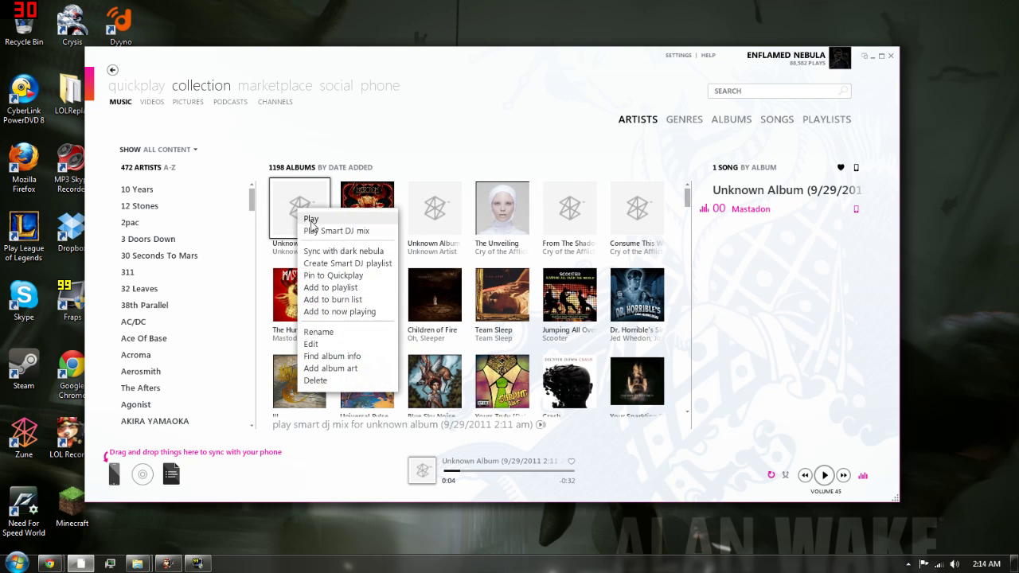
left_click(312, 344)
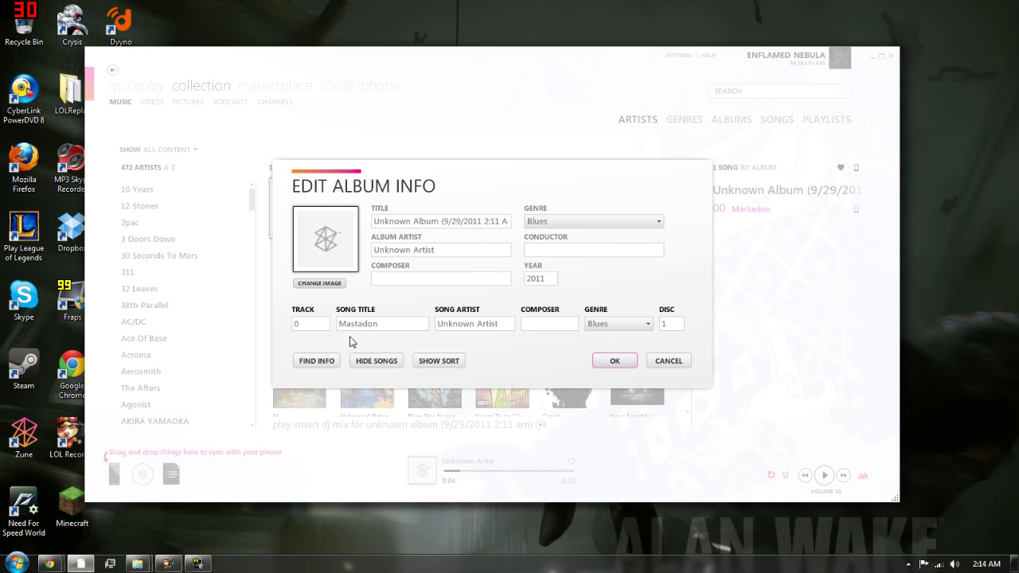
key("Tab")
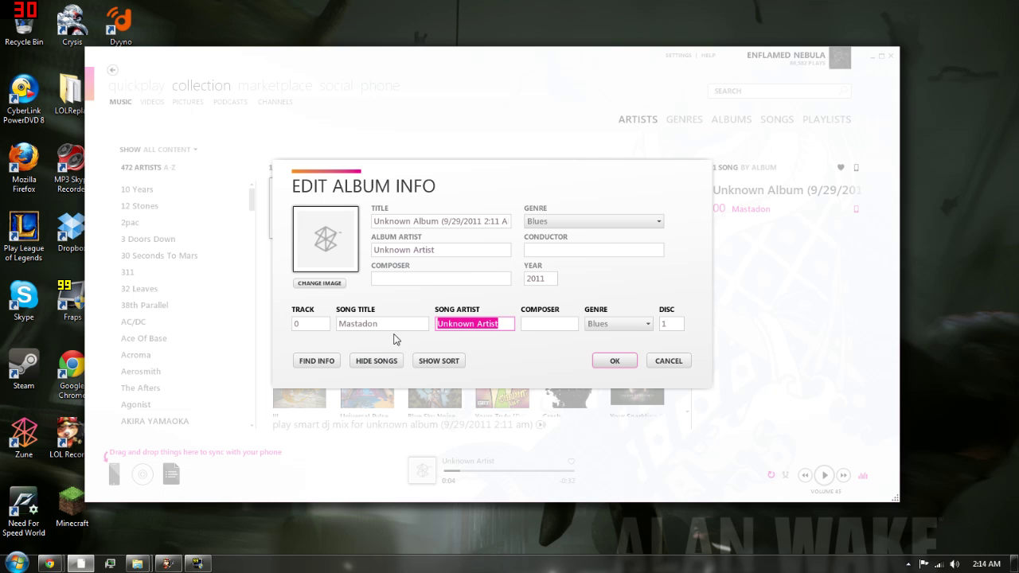
type("Mastadon")
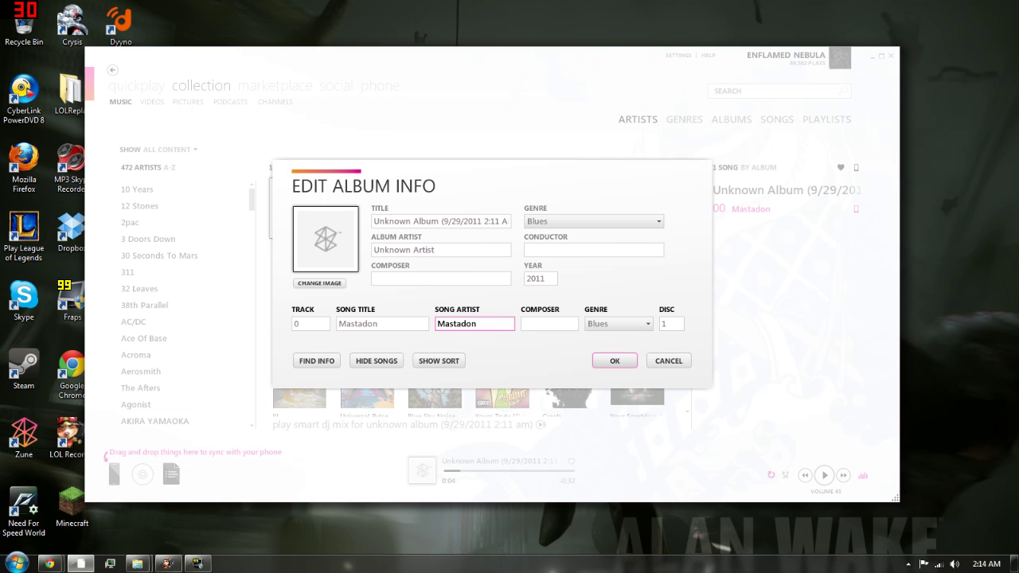
- Set the genre of the album and its Mastadon track to Ringtone and save the album info
left_click_drag(437, 252, 358, 258)
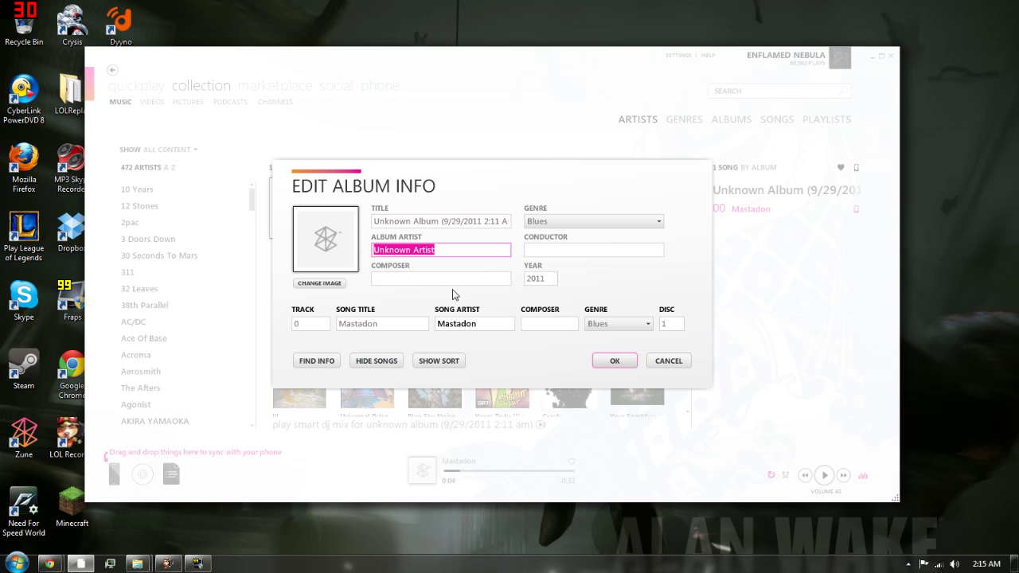
left_click(565, 325)
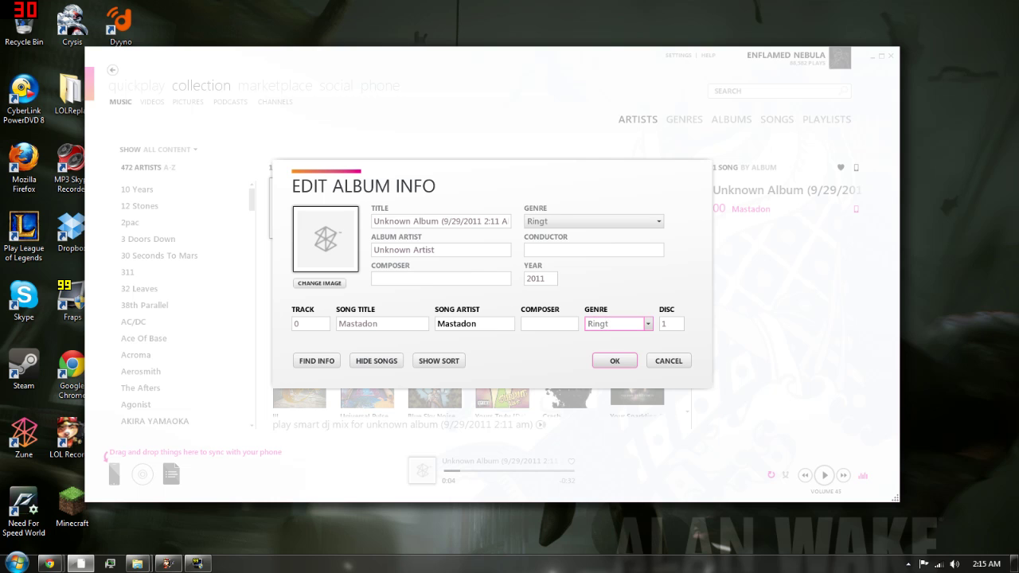
left_click(614, 362)
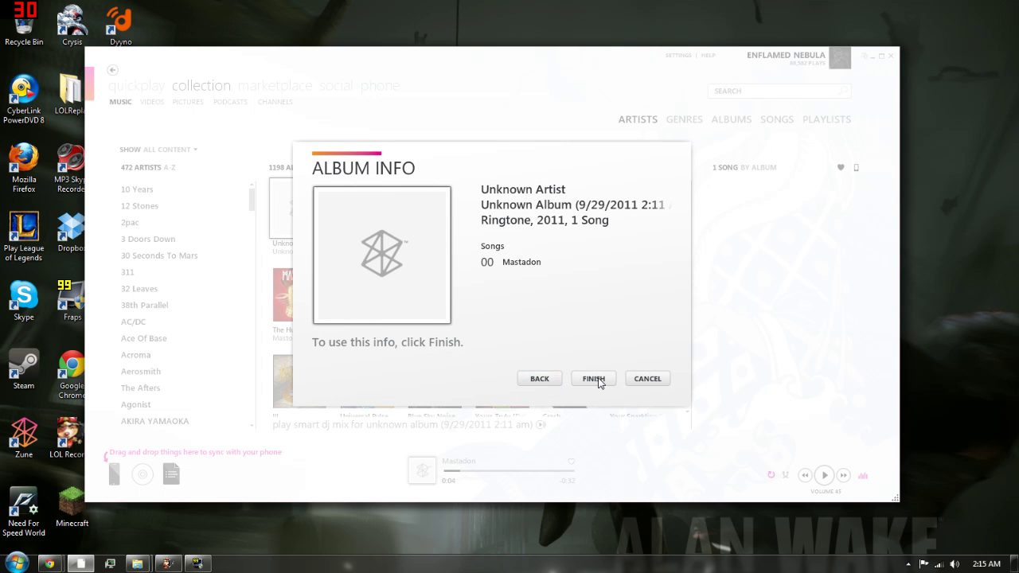
left_click(593, 379)
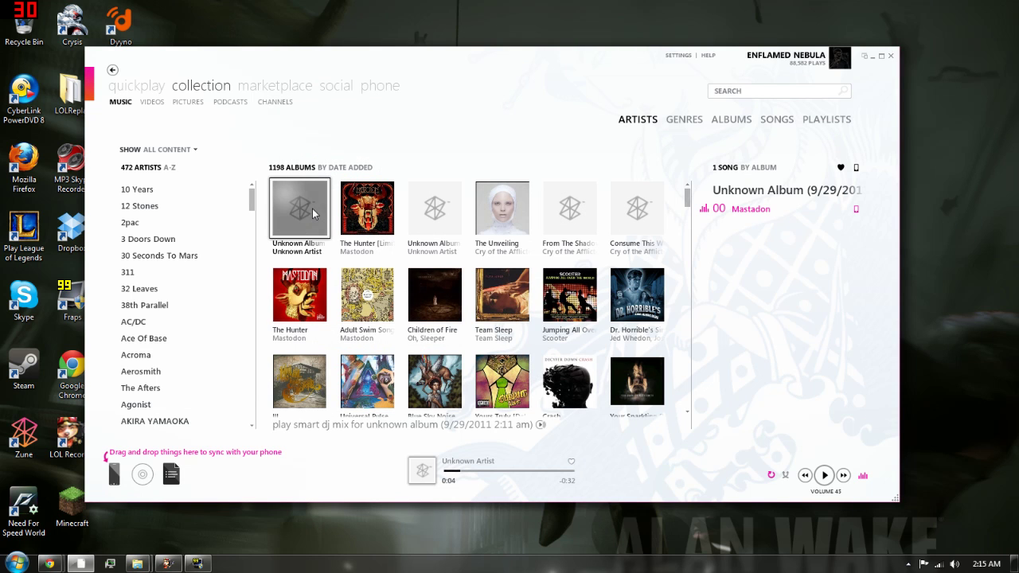
- Add the unknown album to the Ringtone playlist and try to remove the first Mastadon entry from it
left_click_drag(306, 204, 196, 439)
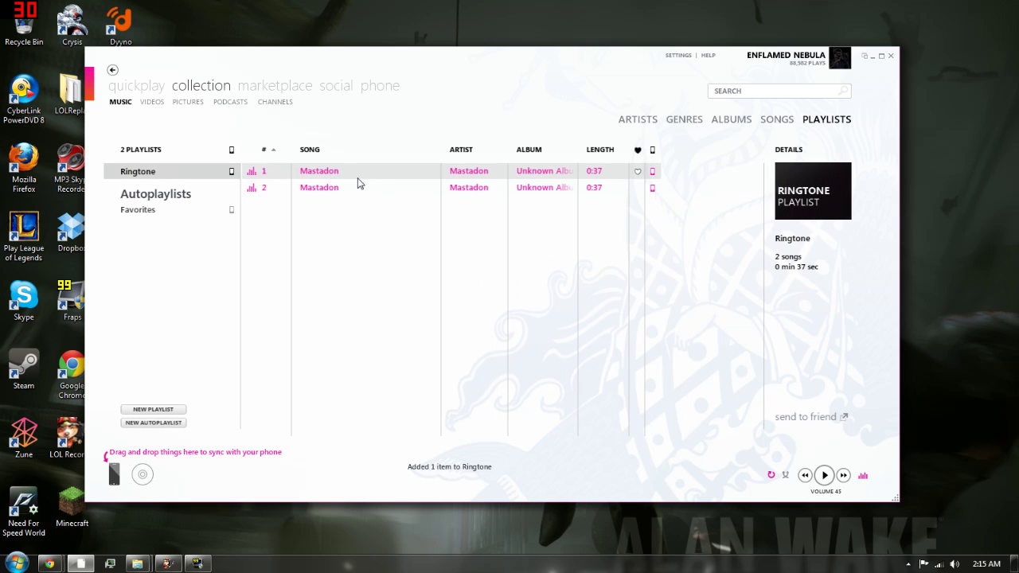
double_click(328, 174)
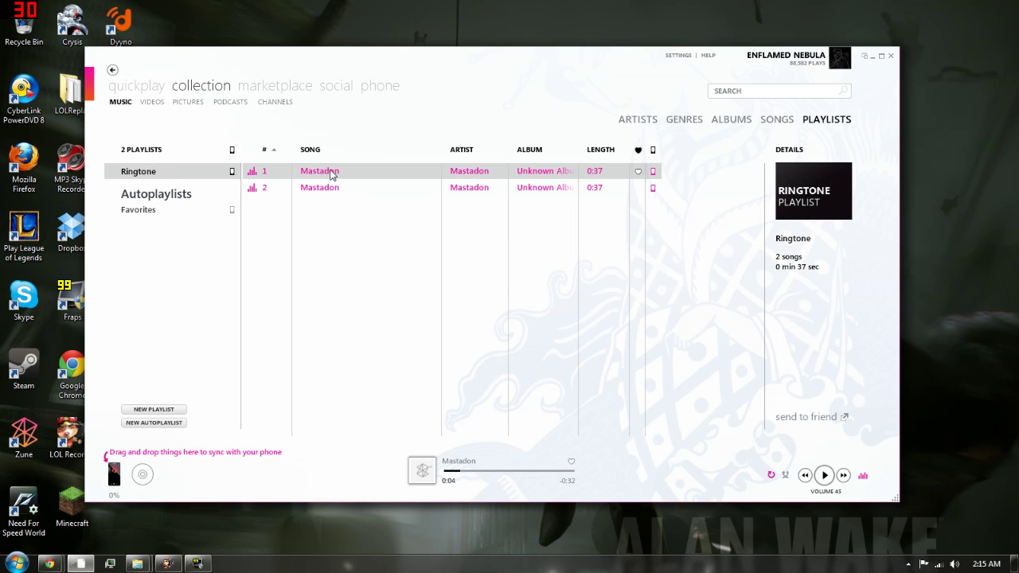
right_click(332, 175)
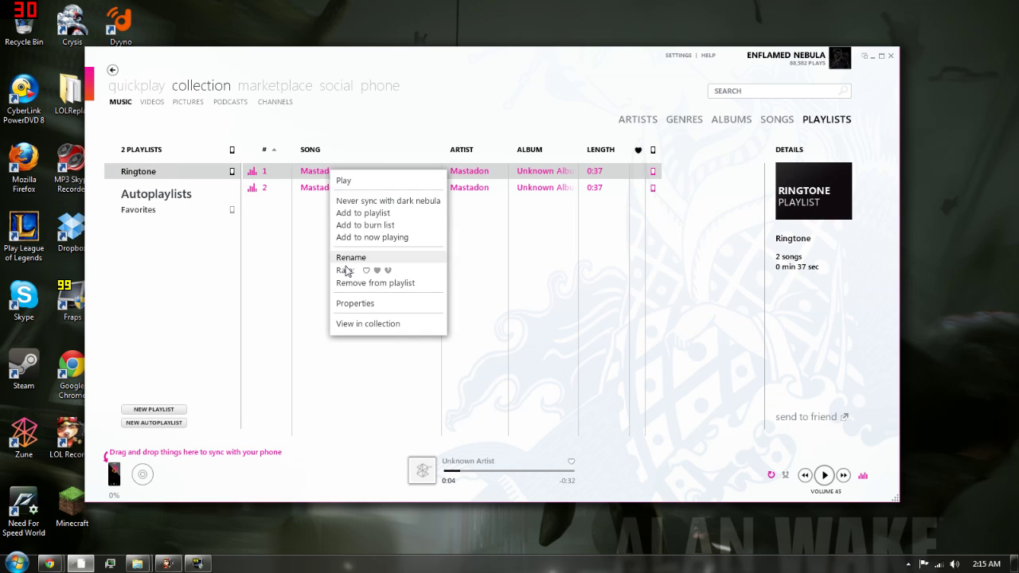
left_click(351, 283)
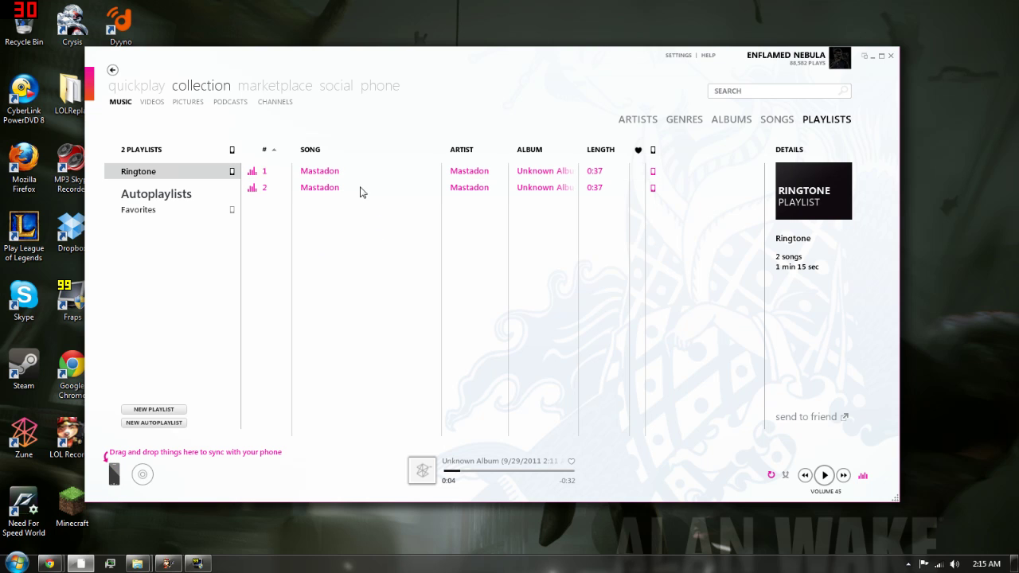
- Reselect the Ringtone playlist and add it to the phone for syncing
left_click(145, 208)
left_click(148, 172)
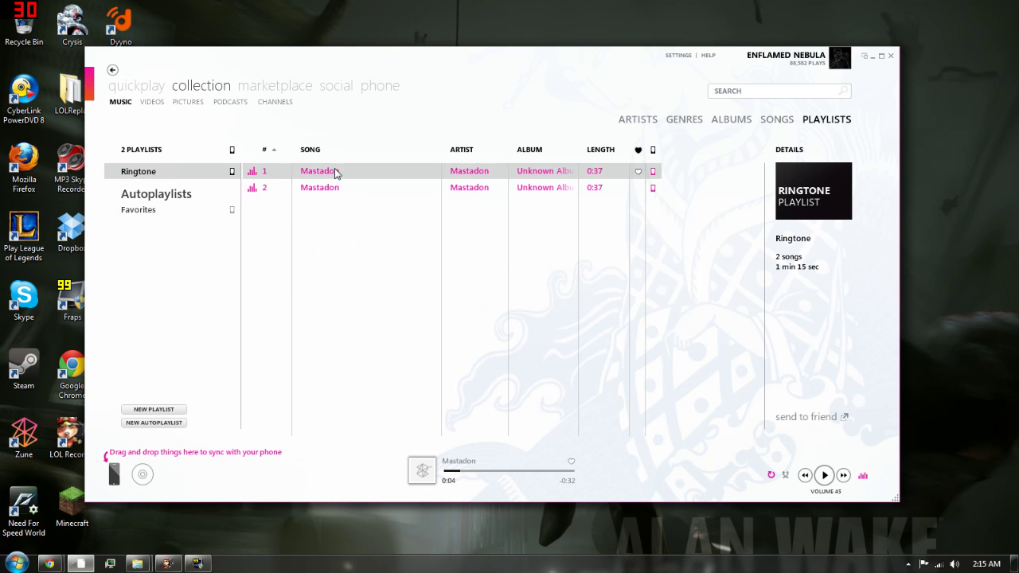
left_click_drag(285, 186, 148, 433)
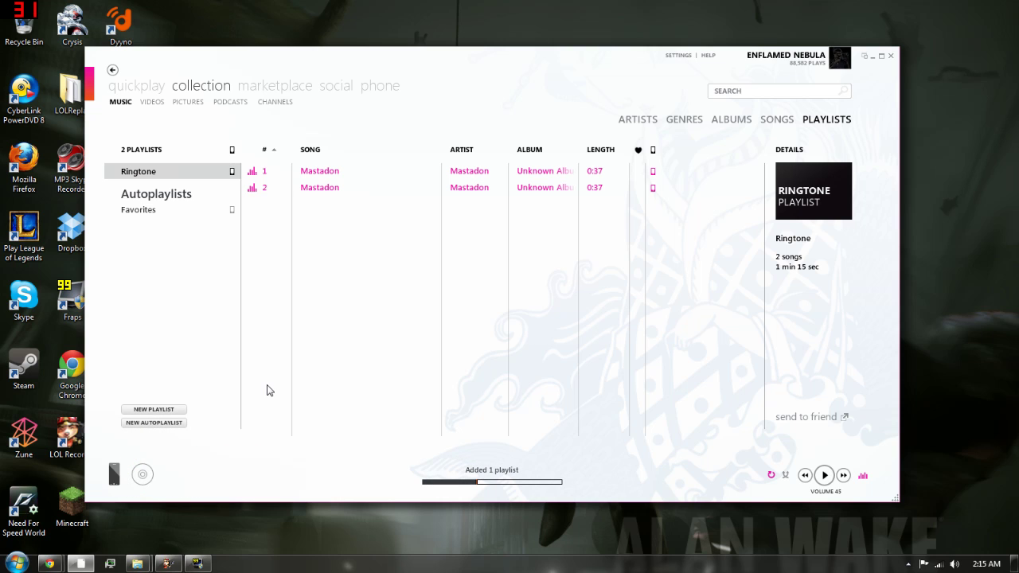